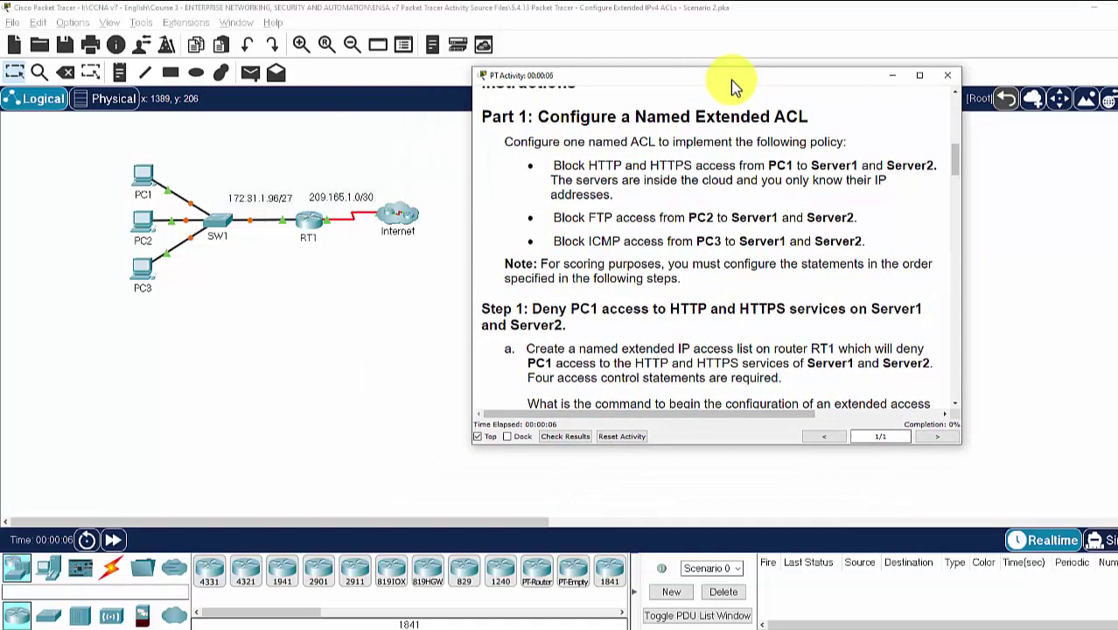
Step: Review the topology and the policy denying PC1 HTTP and HTTPS access to the servers
scroll(749, 219, up, 10)
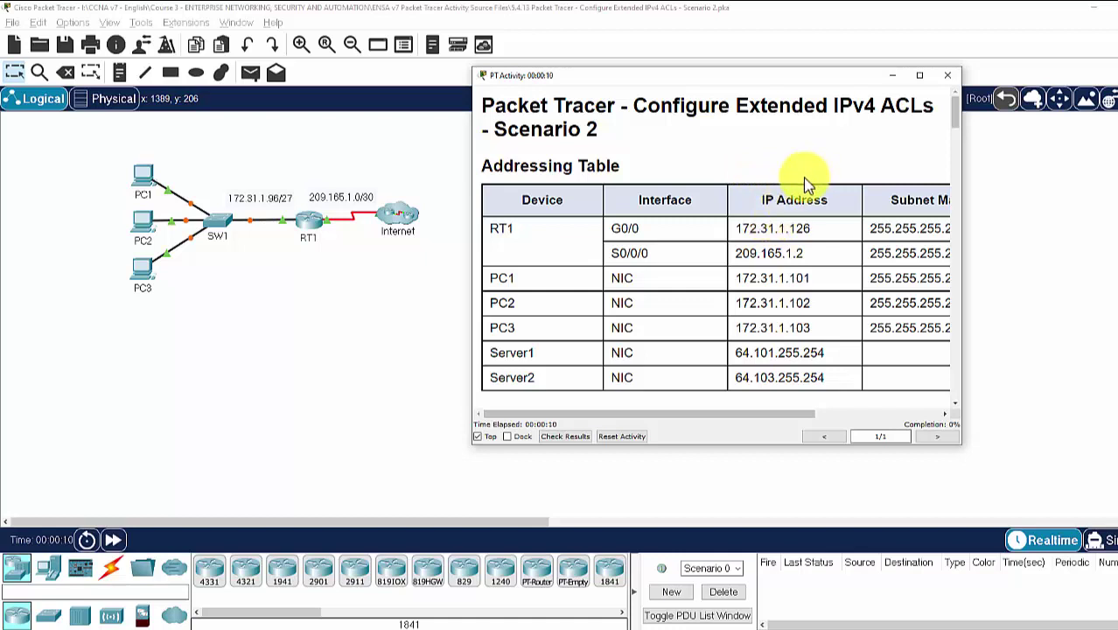
scroll(827, 228, down, 5)
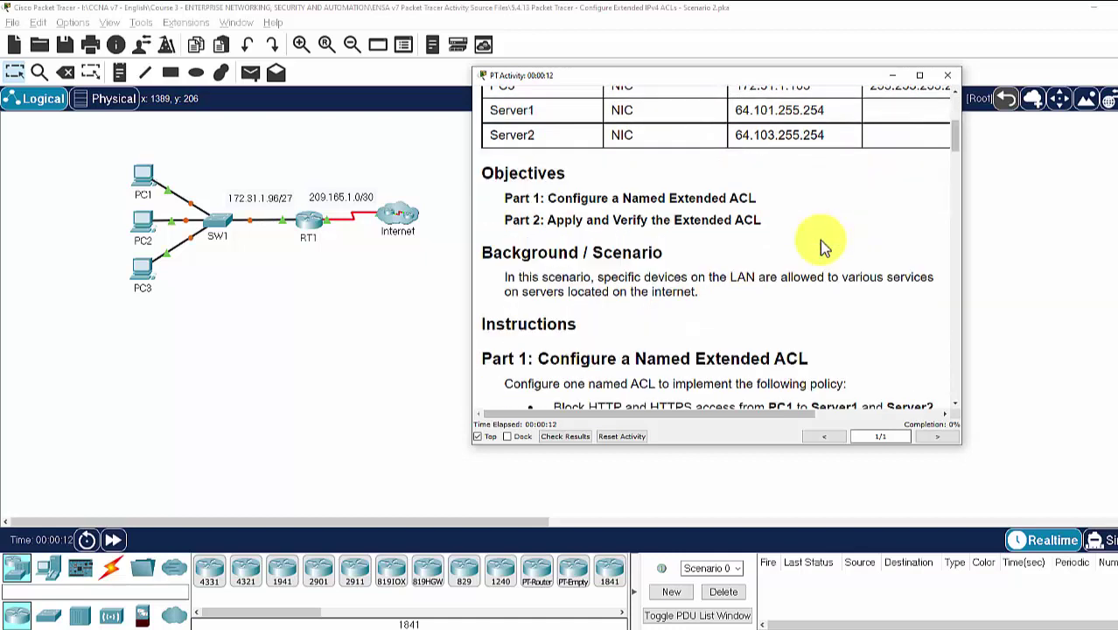
scroll(823, 245, down, 1)
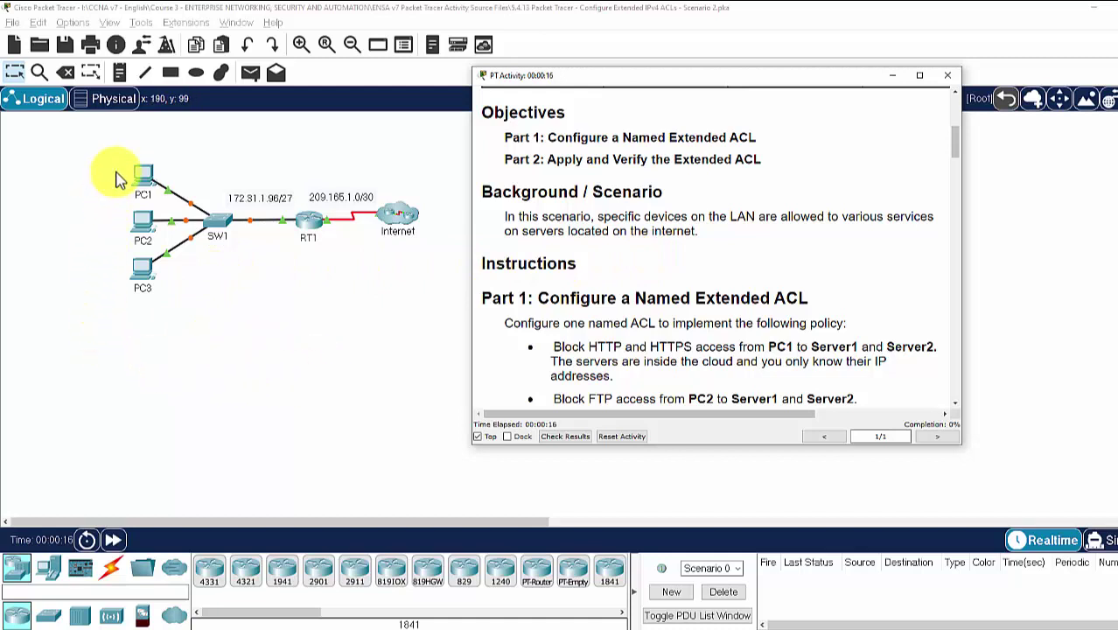
drag(111, 160, 234, 324)
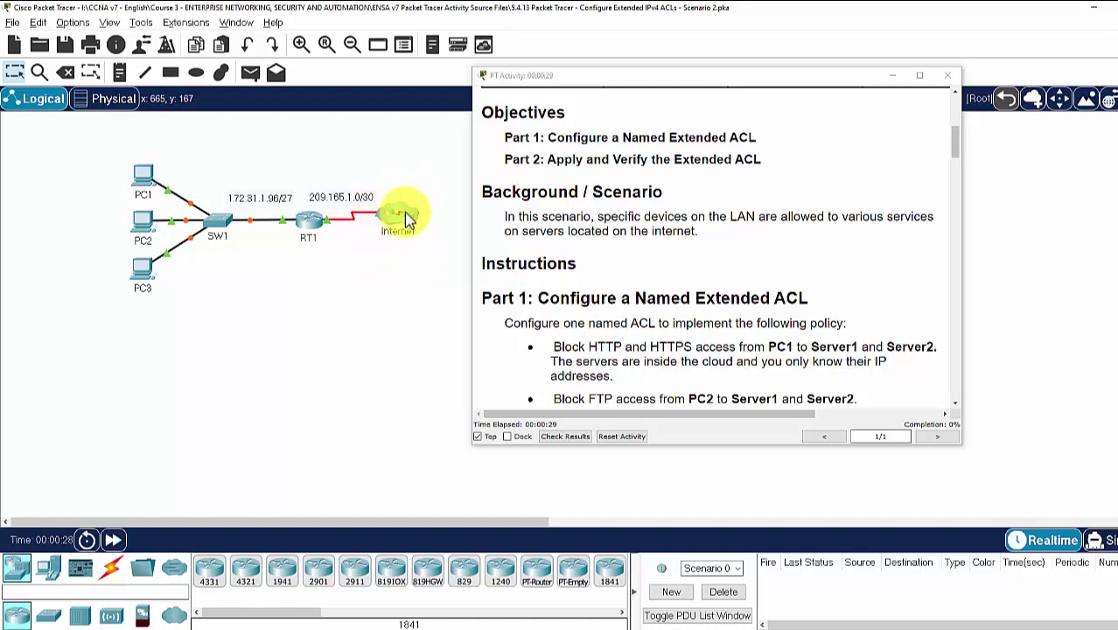
scroll(557, 306, down, 3)
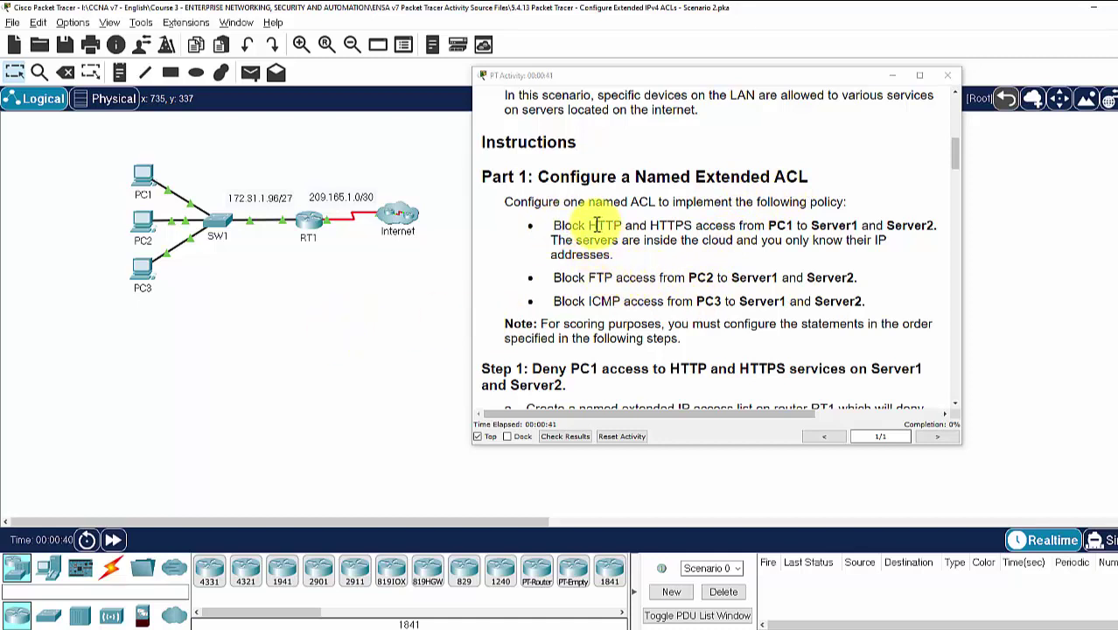
drag(588, 225, 688, 226)
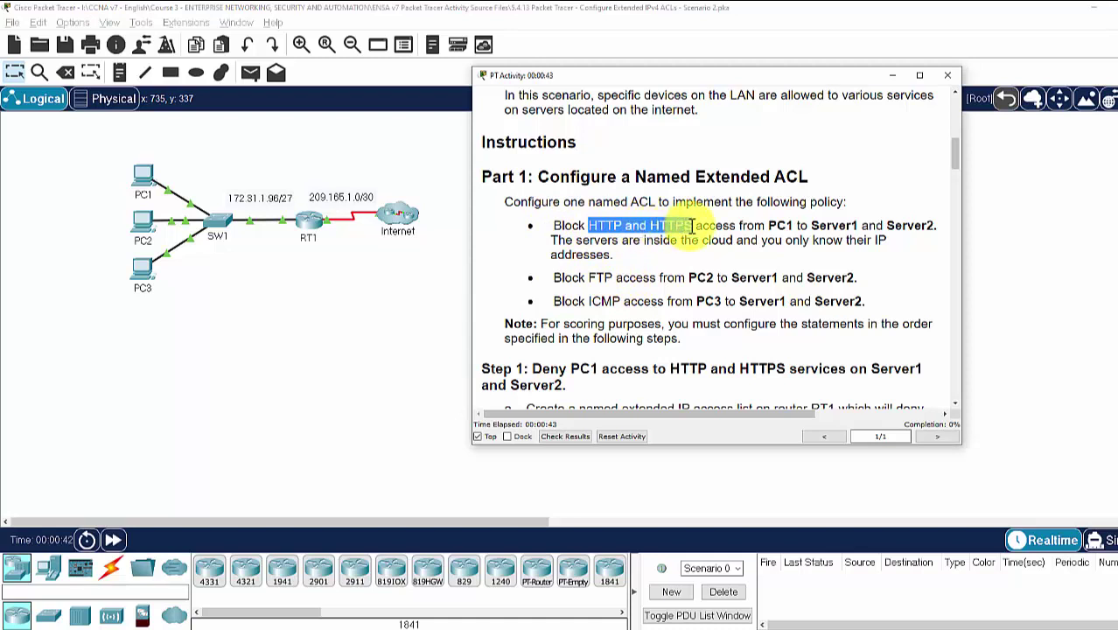
click(782, 226)
double_click(781, 225)
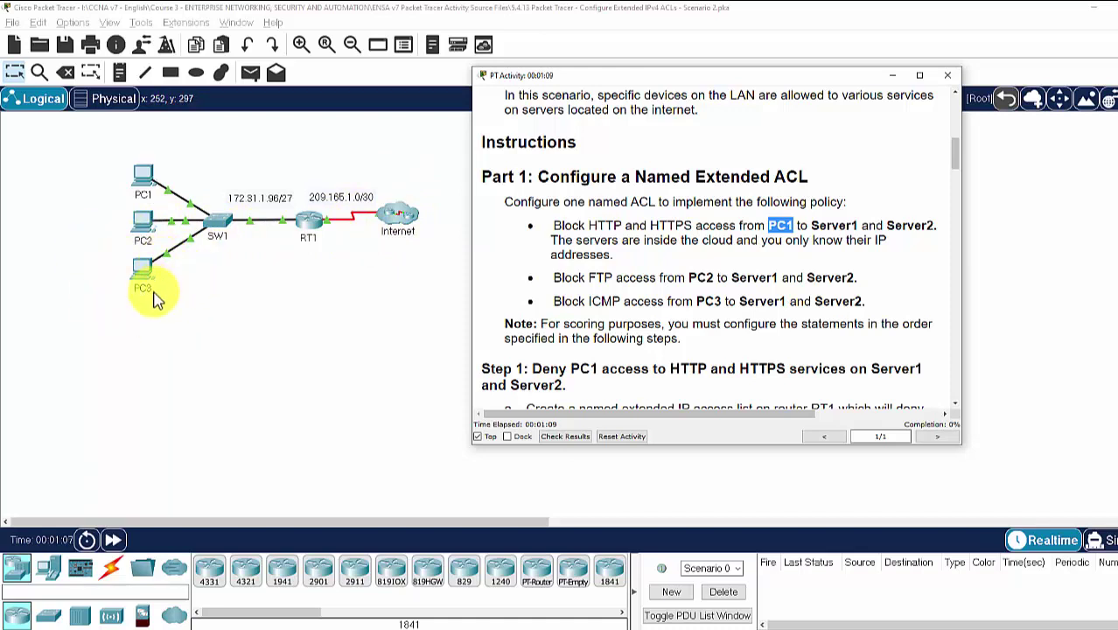
scroll(591, 308, down, 5)
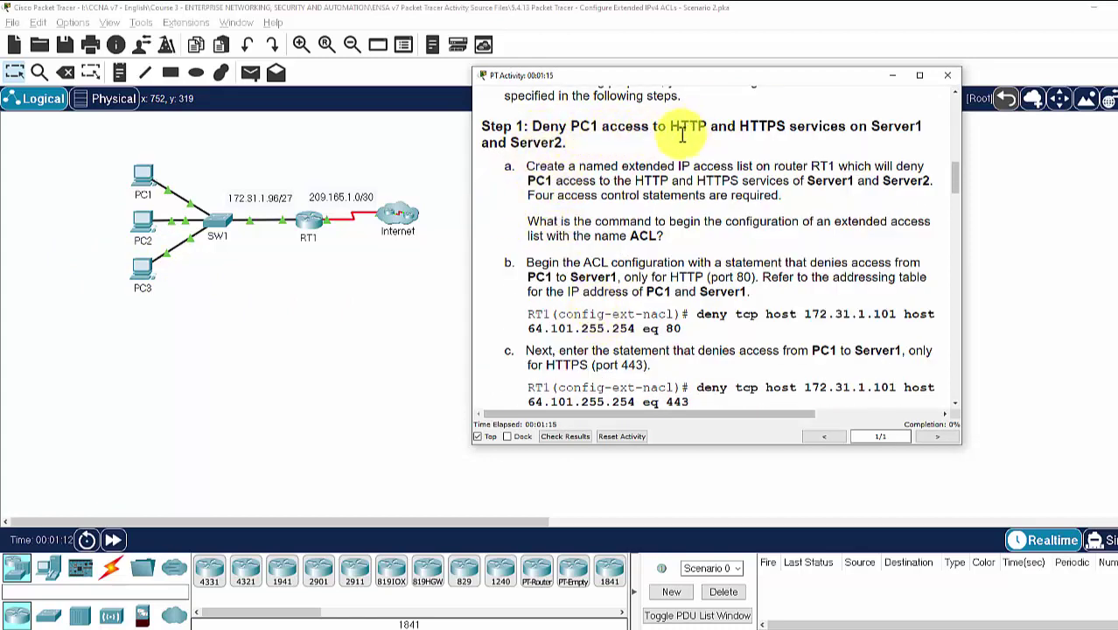
Step: Open RT1, move it beside the widened instructions, and bring up its CLI prompt
click(311, 223)
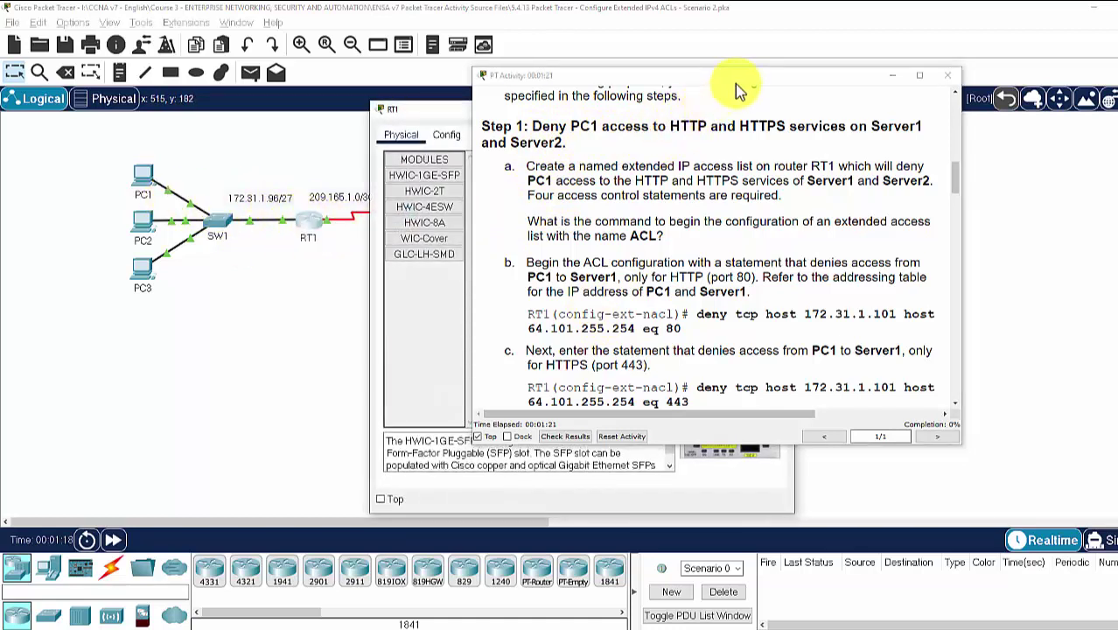
drag(739, 88, 987, 24)
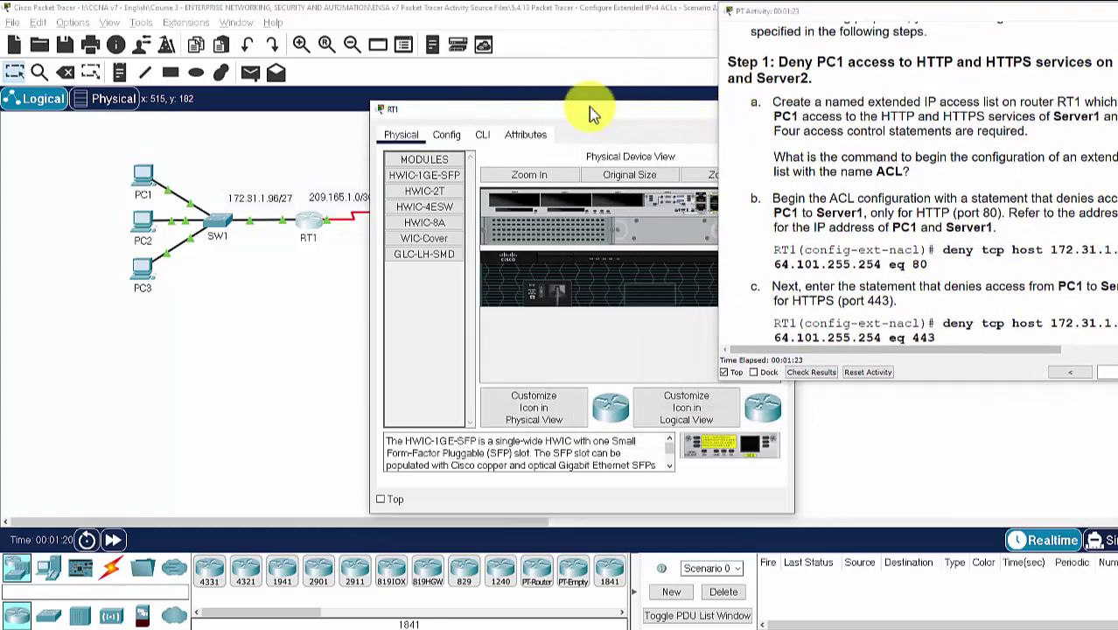
drag(706, 102, 677, 99)
drag(591, 112, 372, 28)
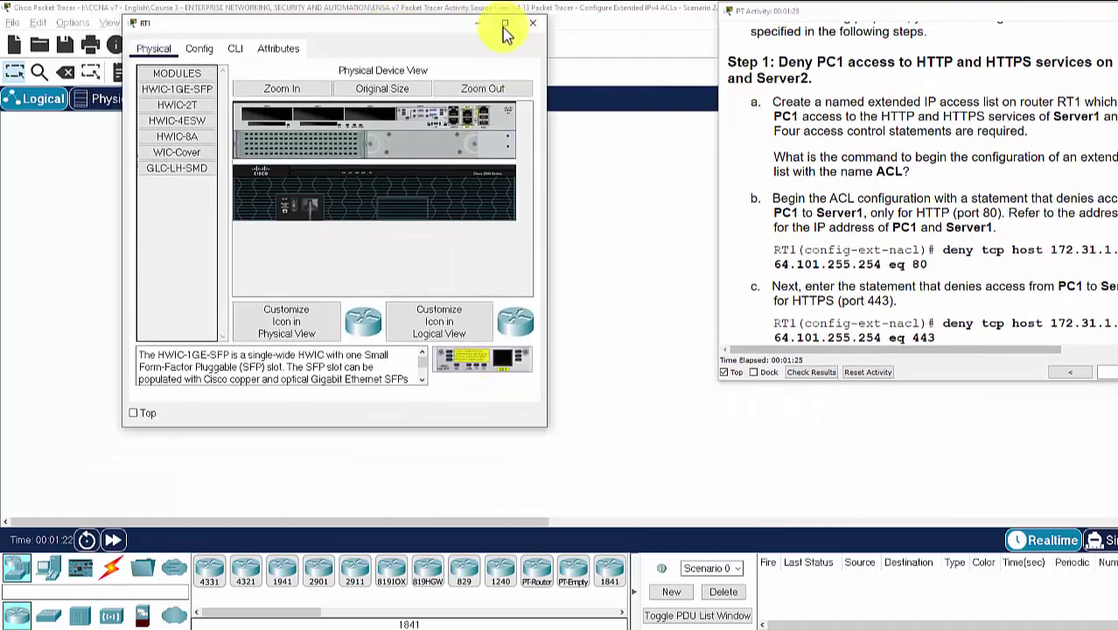
drag(547, 93, 769, 101)
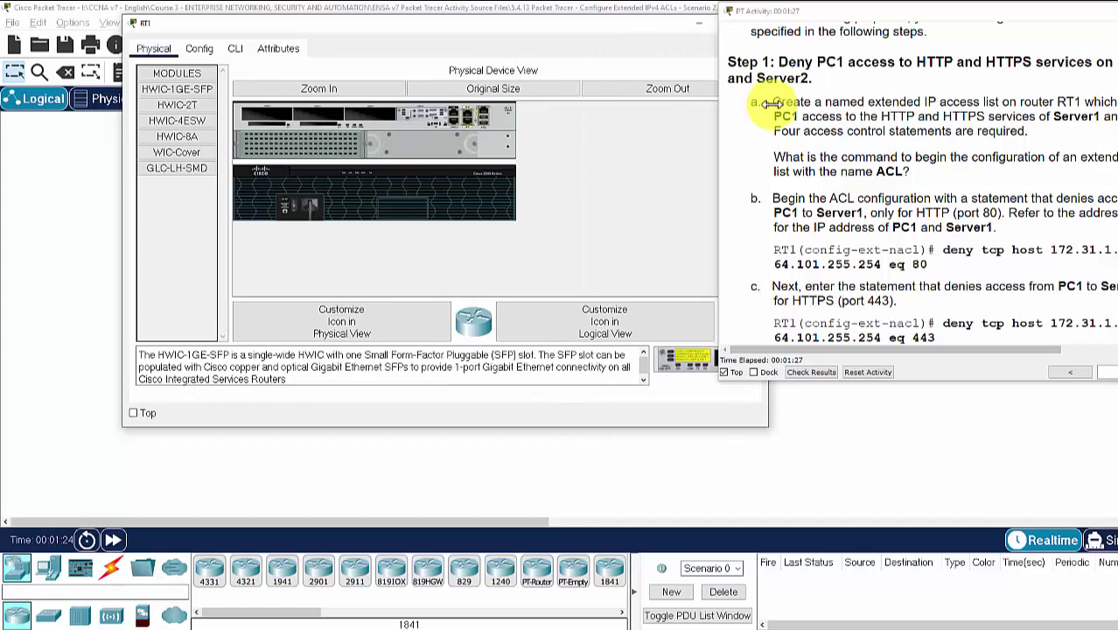
click(234, 55)
key(Return)
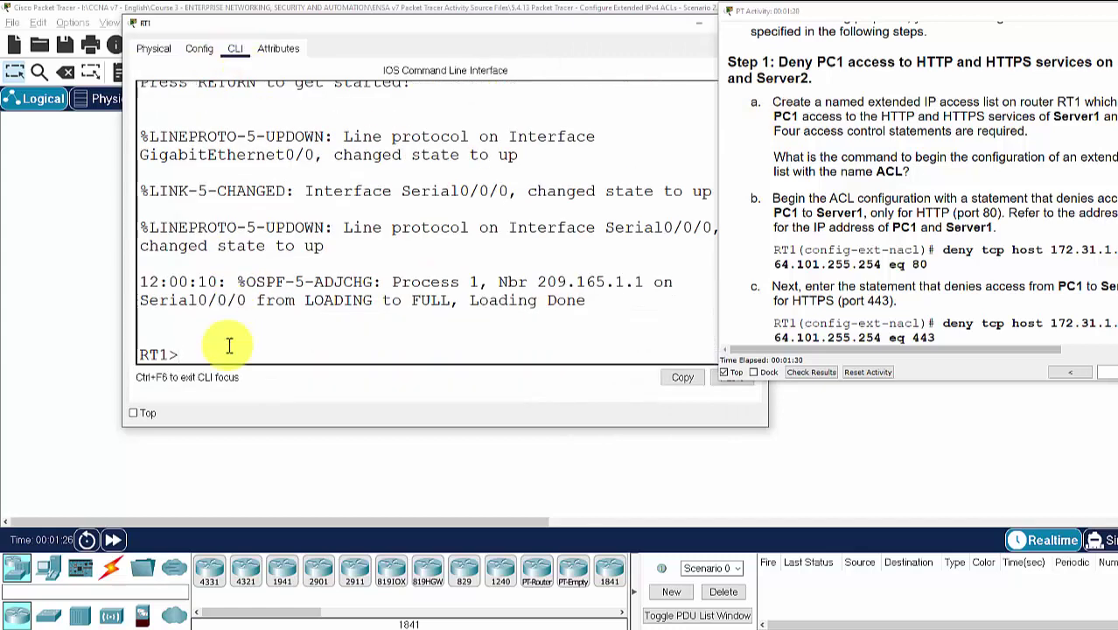
Step: Enter en and conf t, then create 'ip access-list extended DENY_HTTP_HTTPS'
text(en)
key(Return)
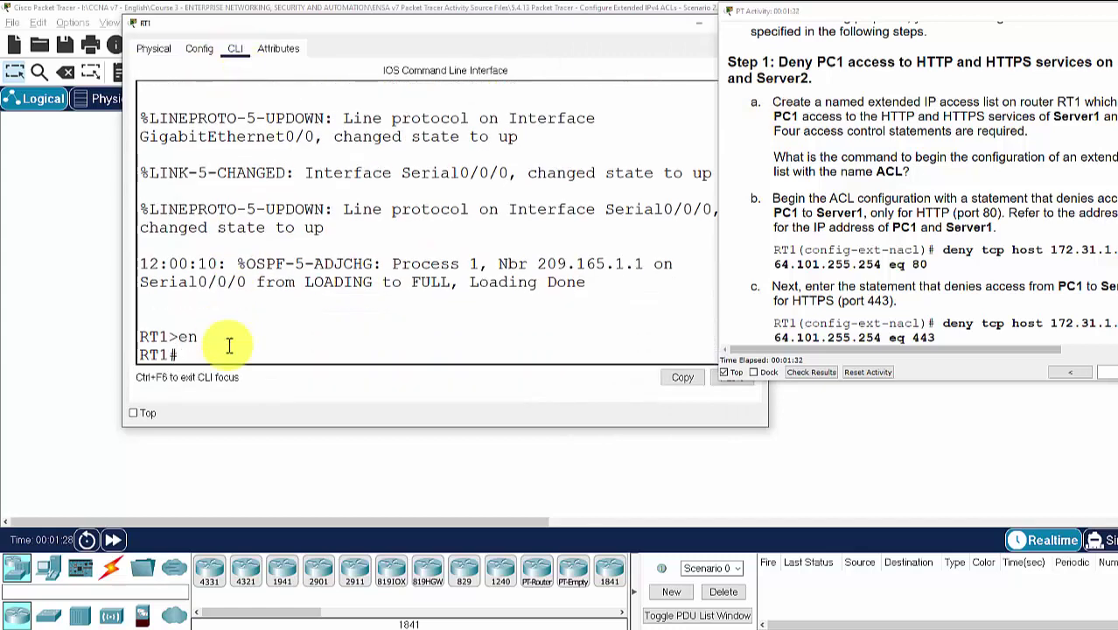
text(conf t)
key(Return)
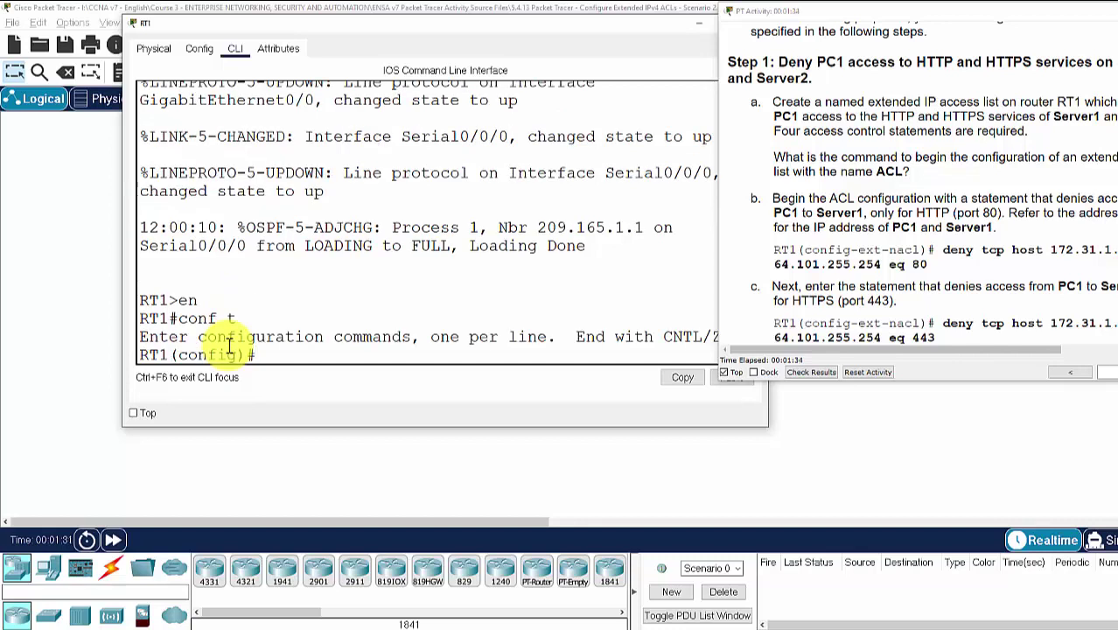
text(ip acc)
key(Tab)
text(ex)
key(Tab)
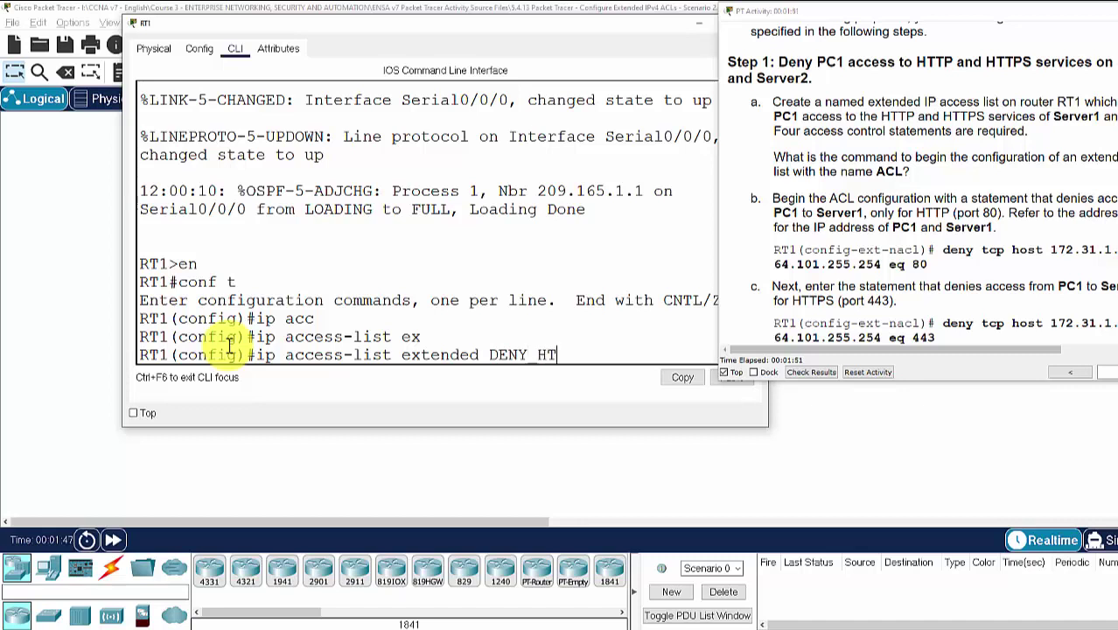
text(DENY_HTTP_HTTPS)
key(Return)
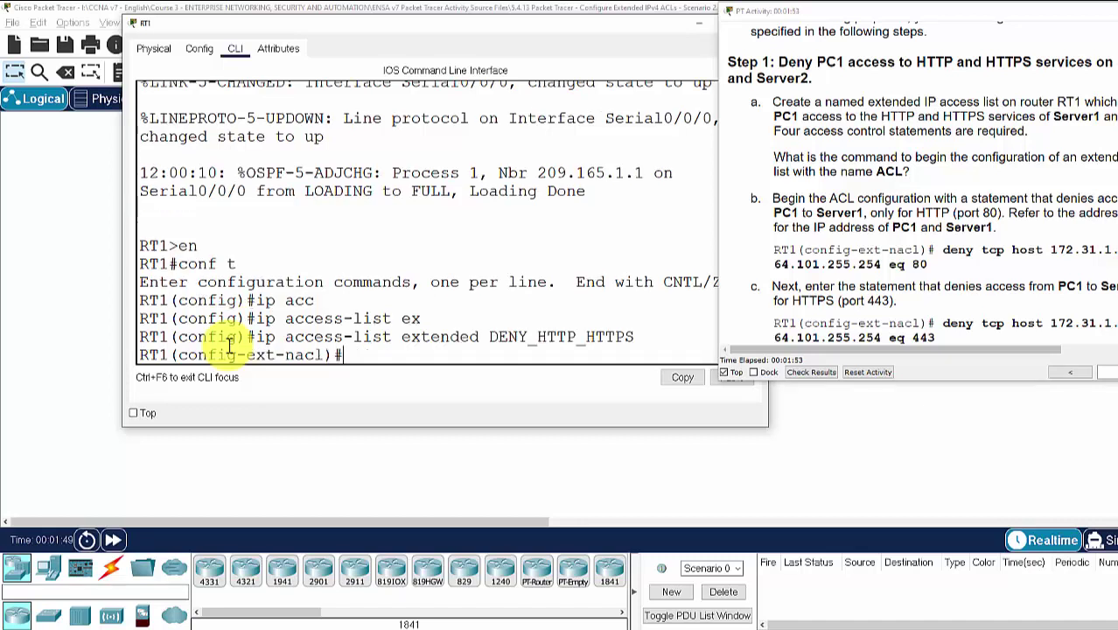
Step: Deny host 172.31.1.101 TCP ports 80 and 443 to 64.101.255.254
right_click(355, 355)
click(378, 373)
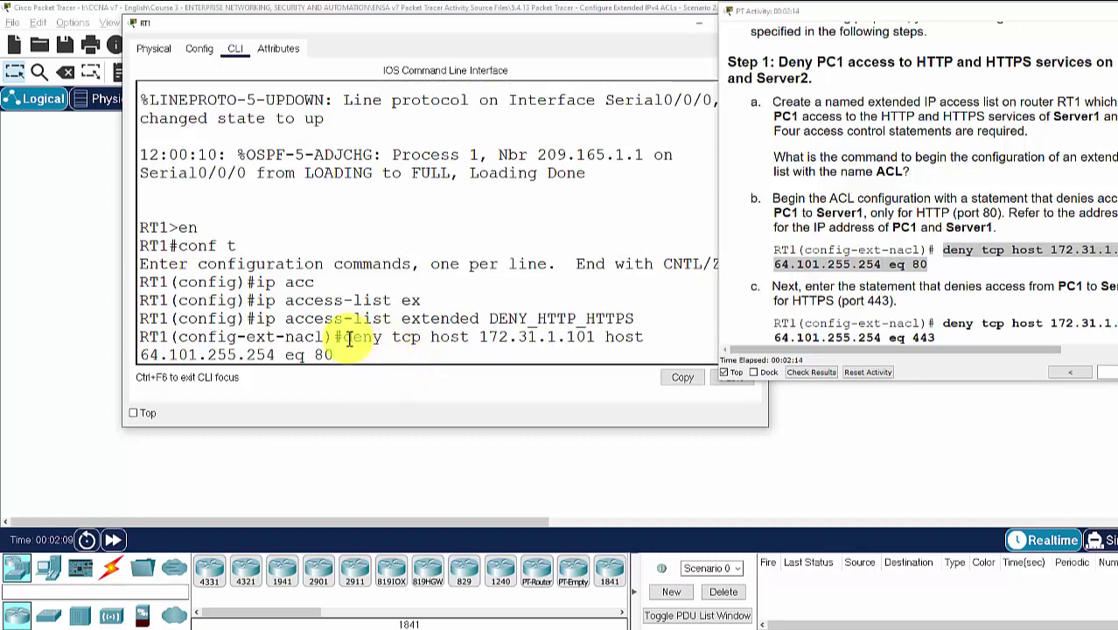
drag(349, 339, 424, 340)
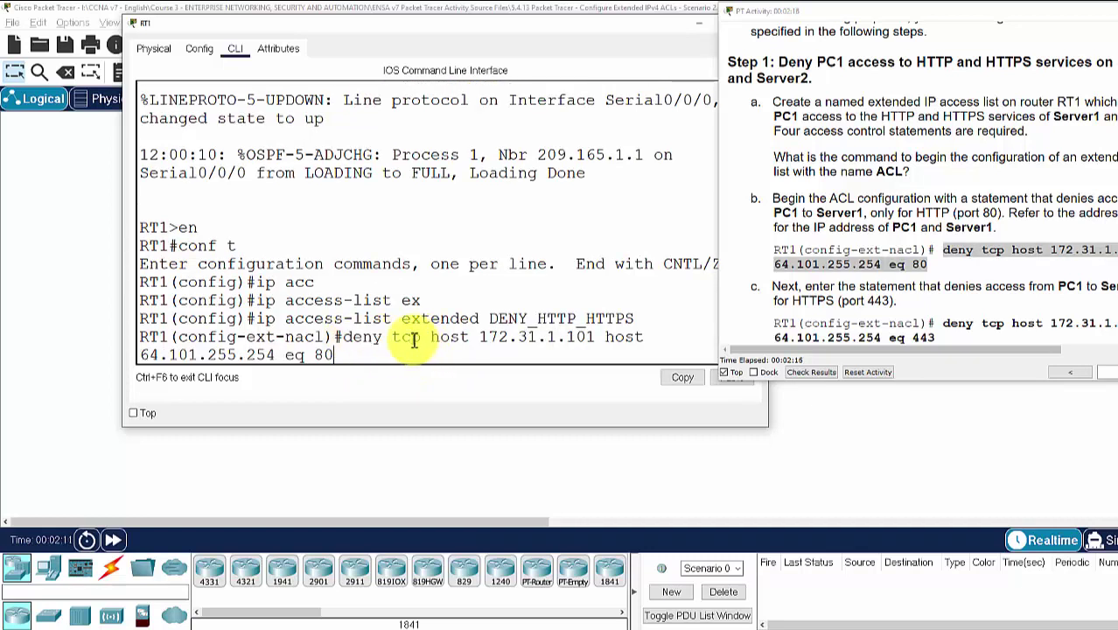
double_click(409, 340)
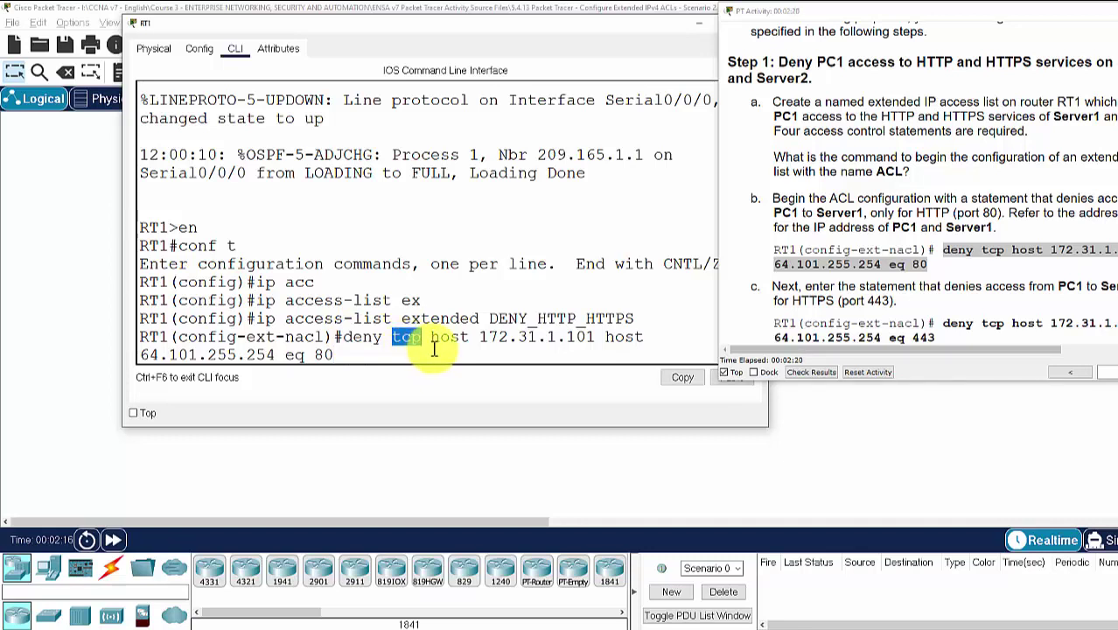
click(430, 342)
drag(432, 340, 595, 344)
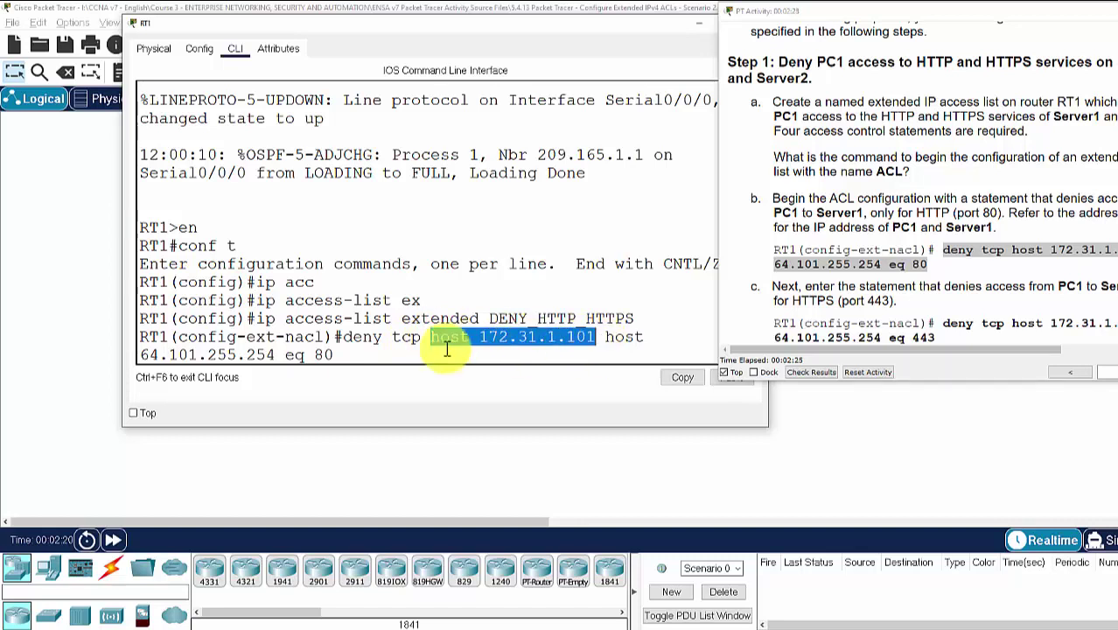
drag(278, 354, 137, 354)
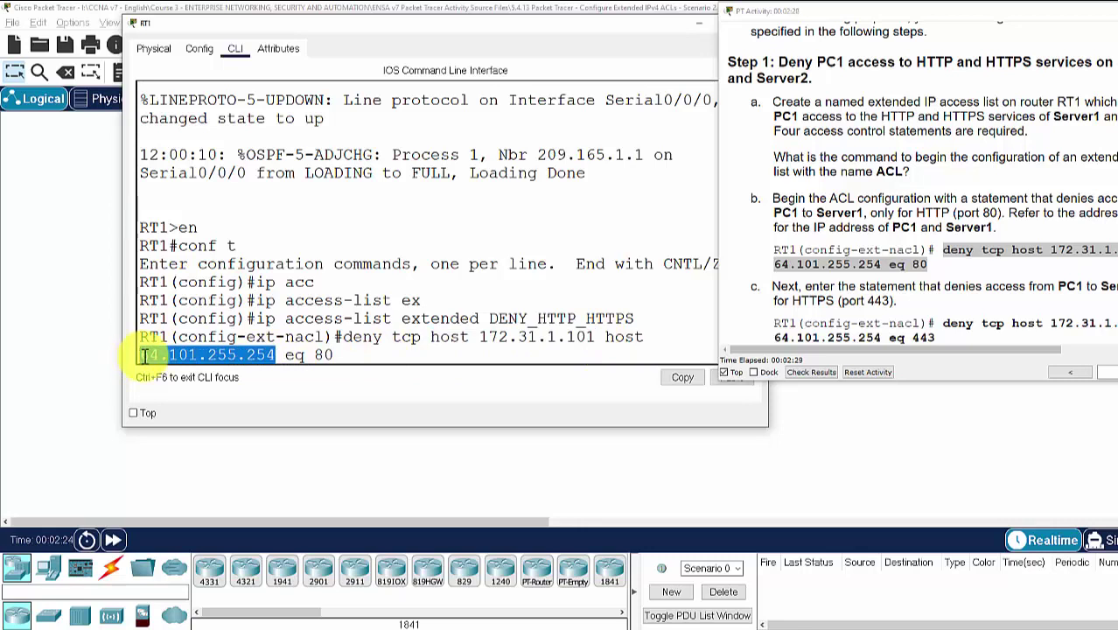
drag(336, 354, 285, 355)
click(412, 358)
key(Return)
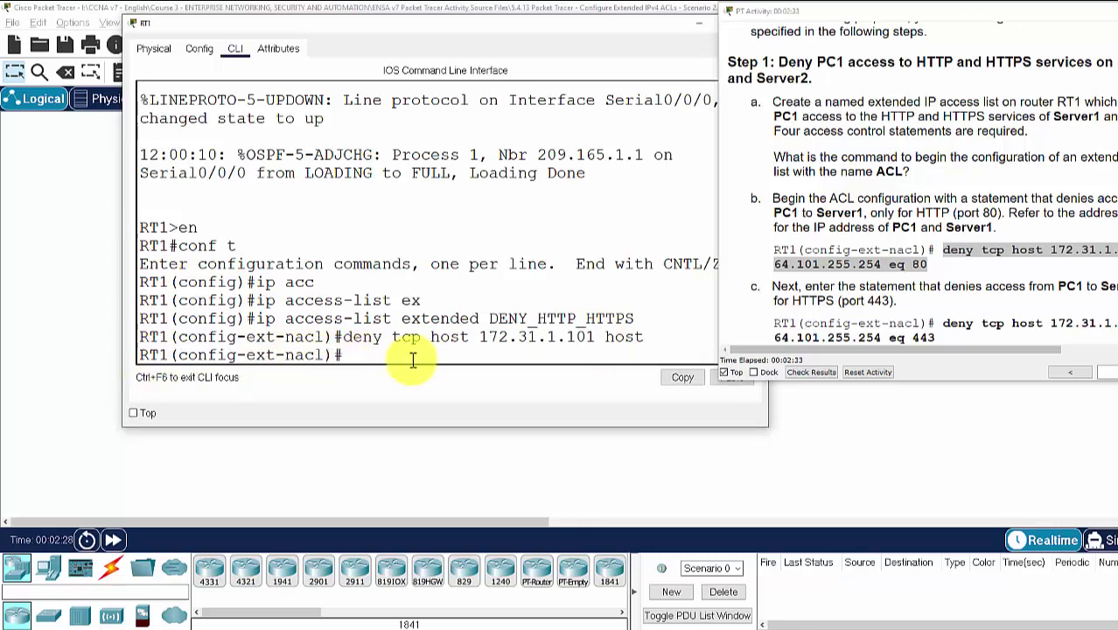
key(Up)
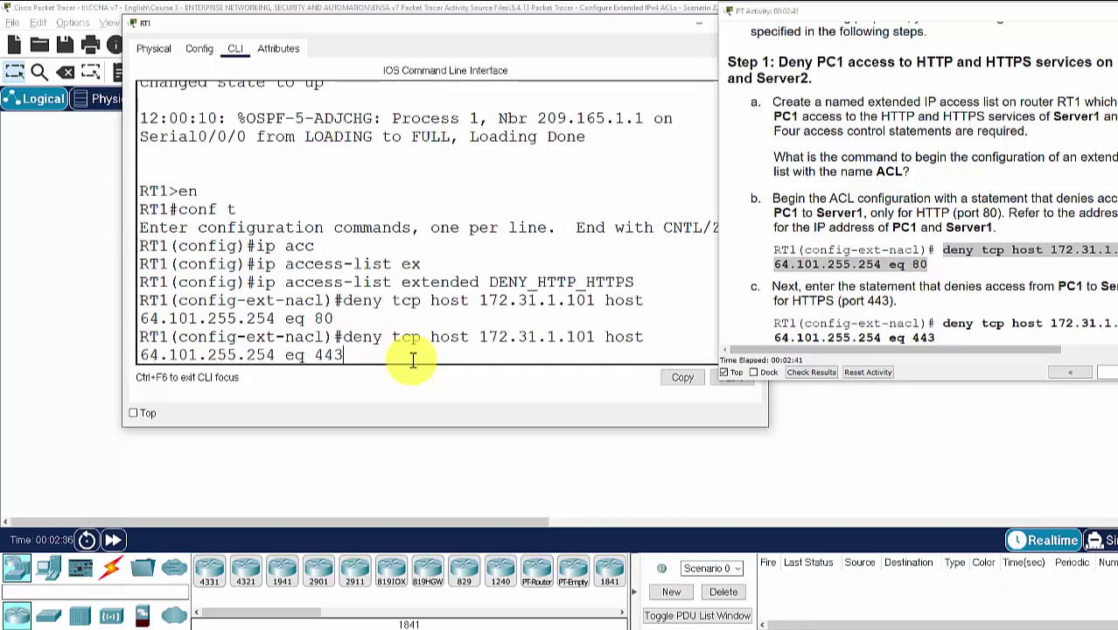
key(Return)
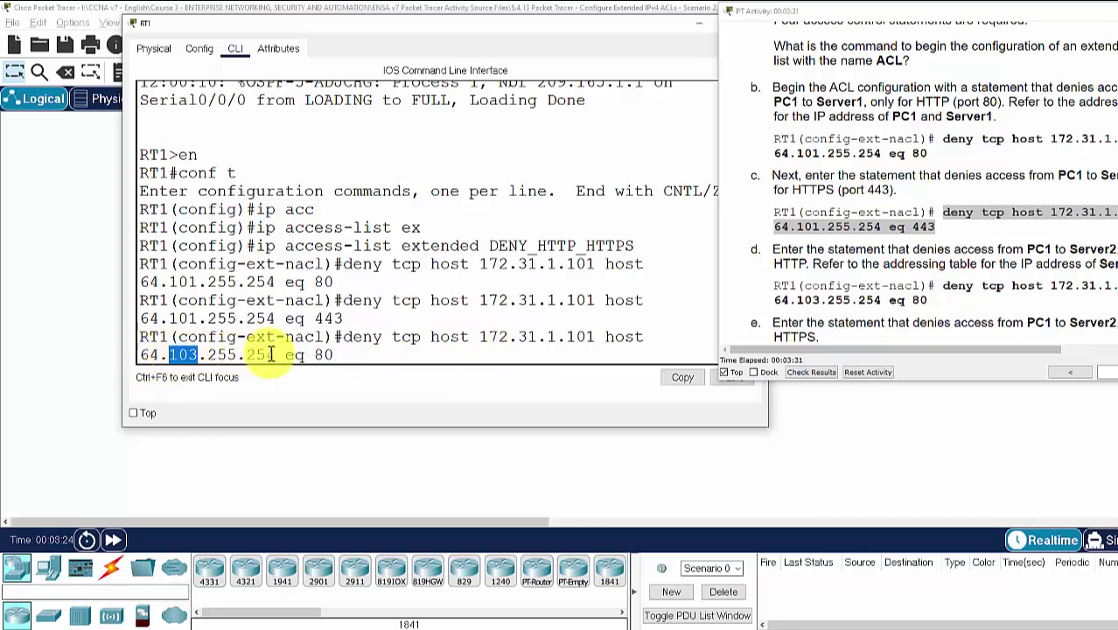
Step: Add the same port 80 and 443 deny entries for server 64.103.255.254
drag(273, 354, 140, 355)
click(319, 356)
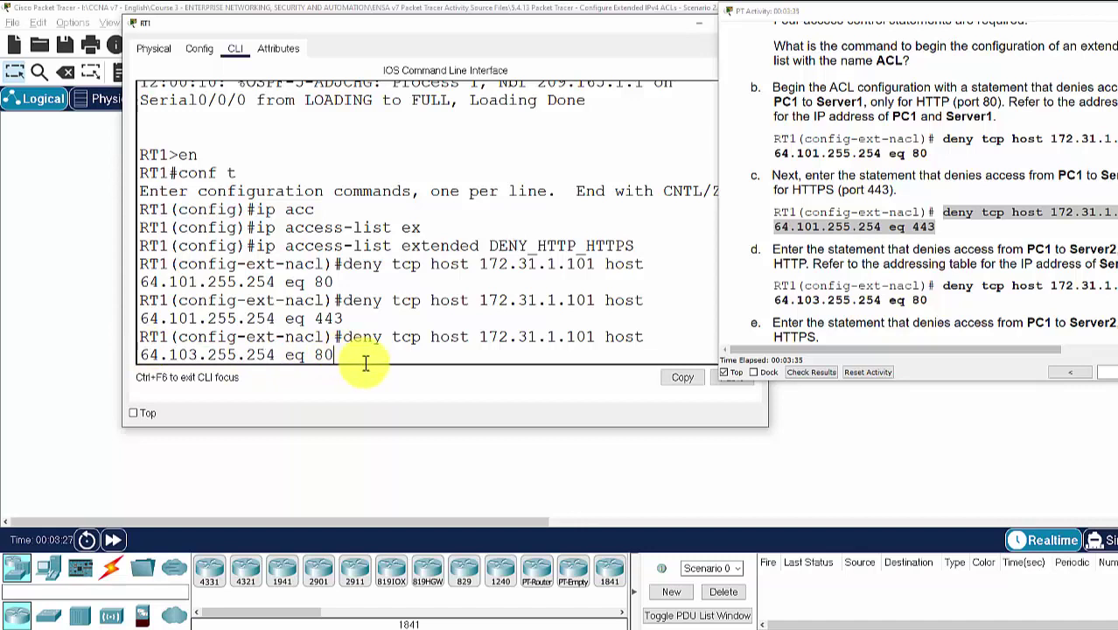
key(Return)
key(Up)
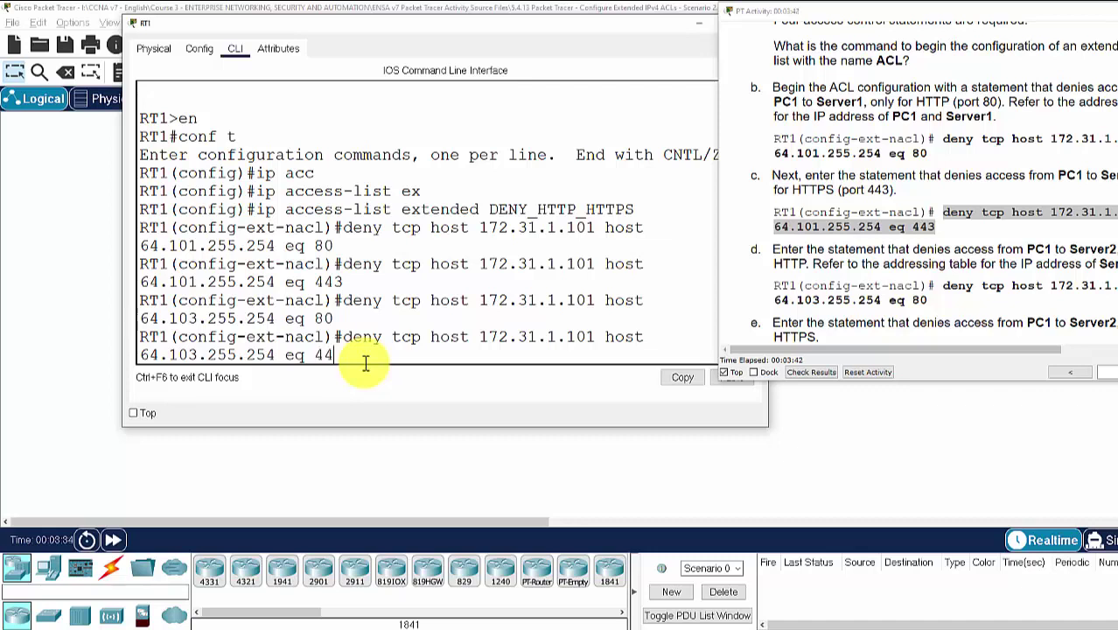
text(443)
key(Return)
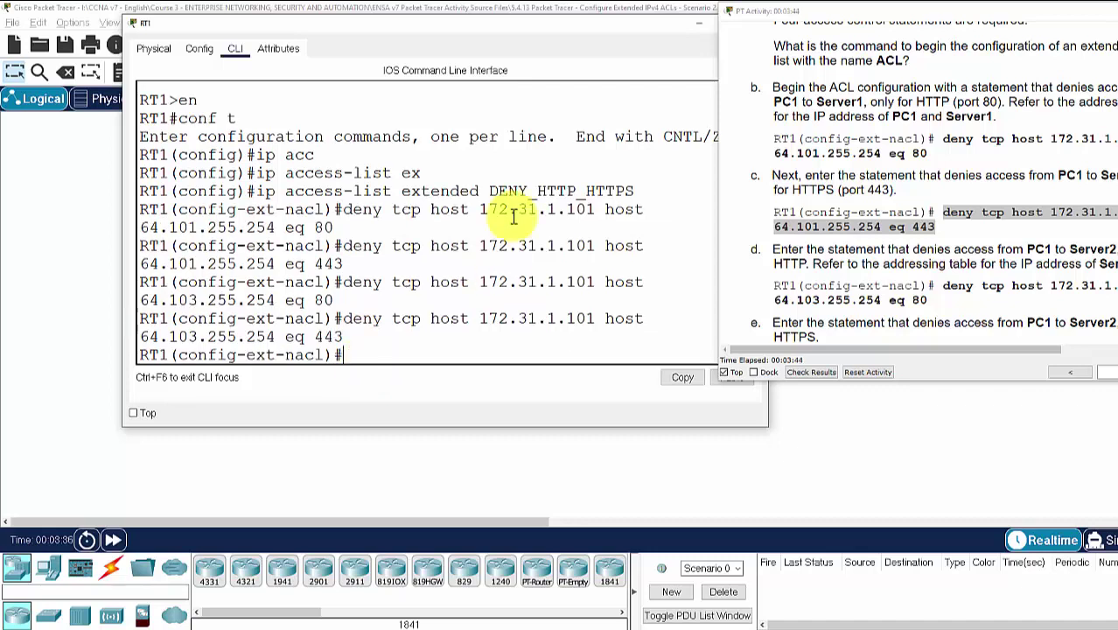
drag(614, 28, 551, 18)
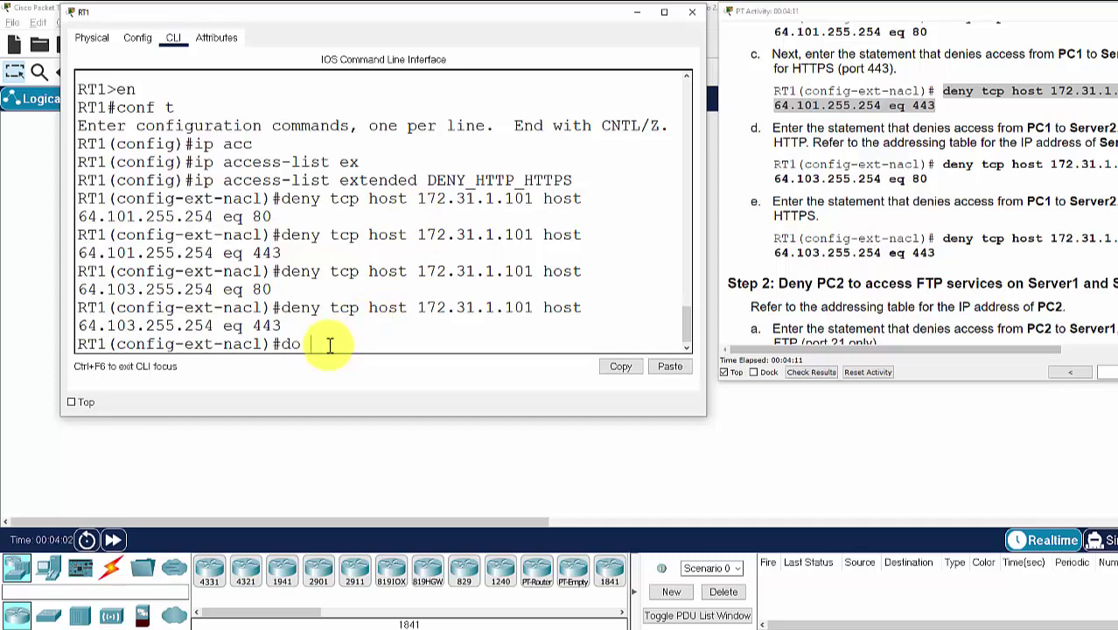
key(Return)
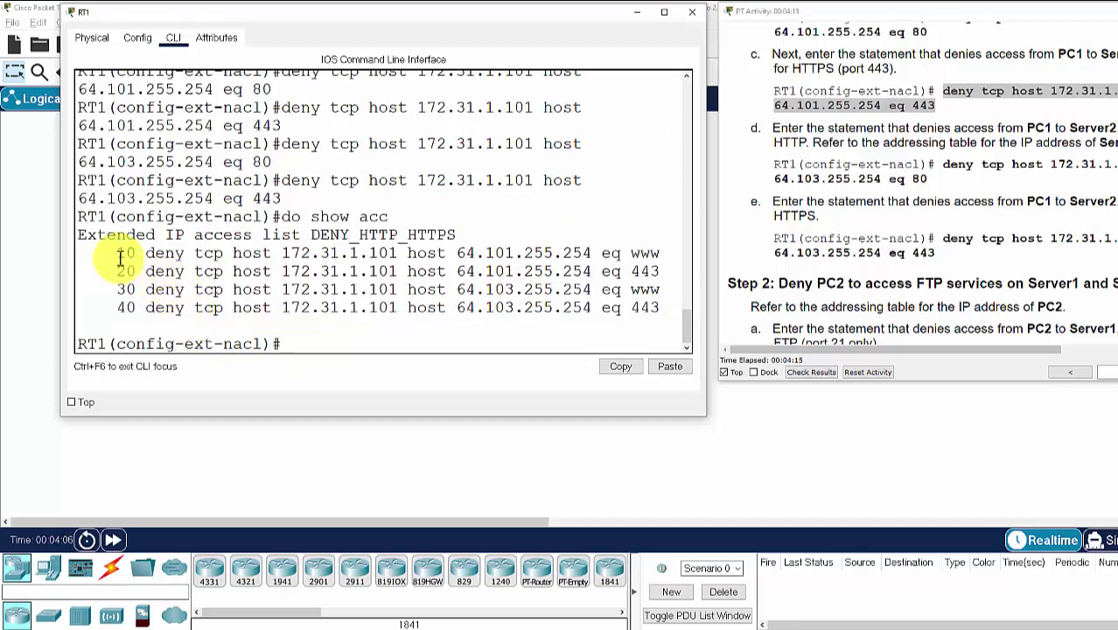
drag(120, 253, 651, 308)
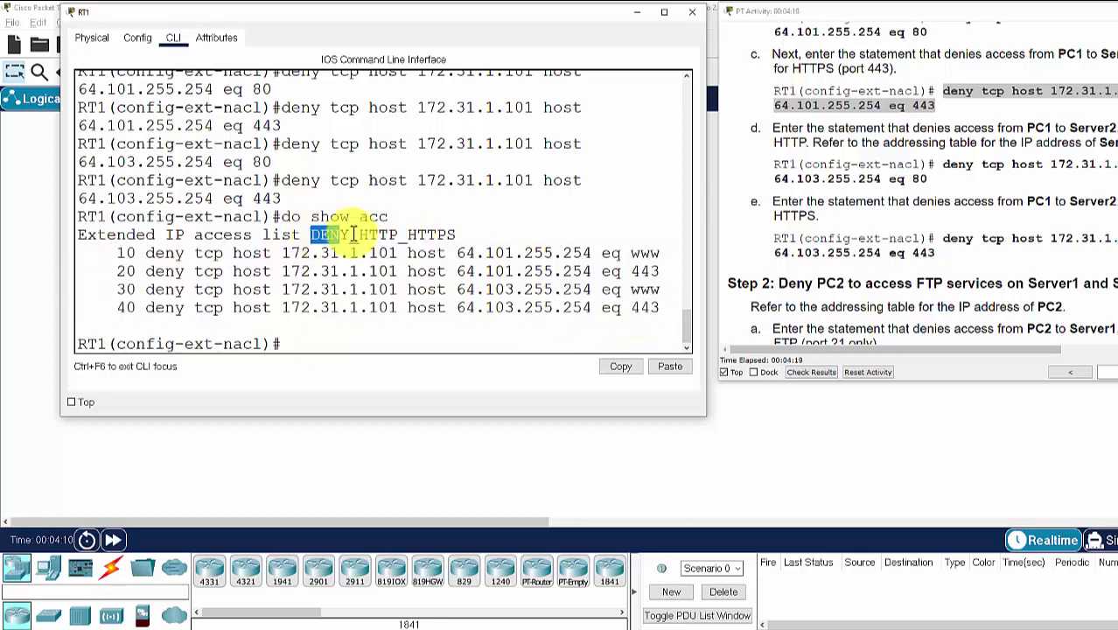
drag(366, 232, 463, 231)
click(466, 271)
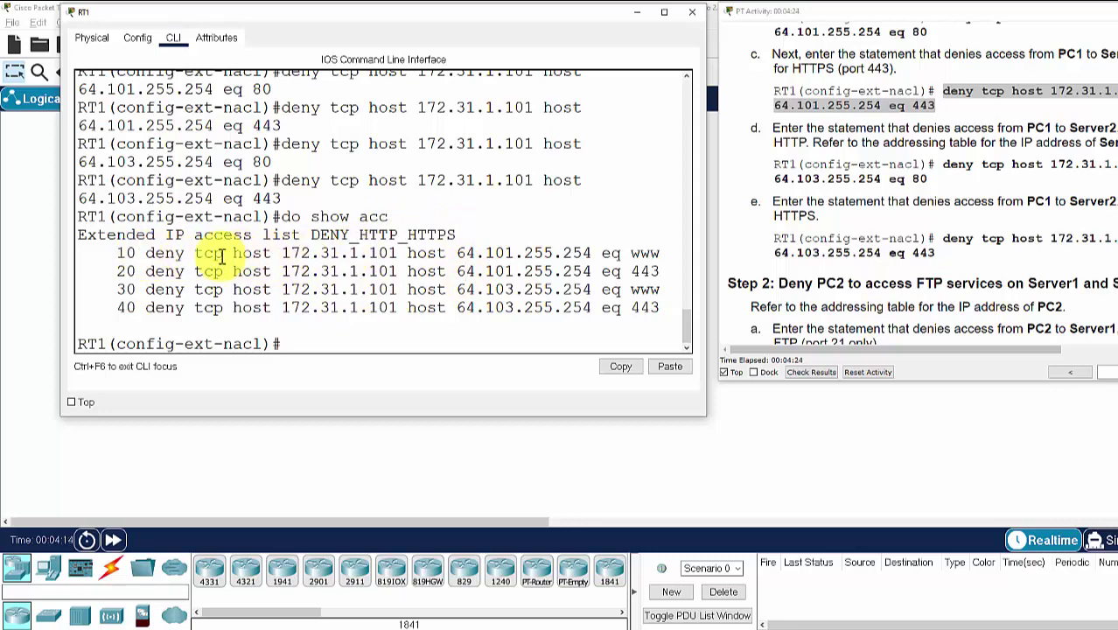
click(284, 253)
drag(291, 253, 660, 253)
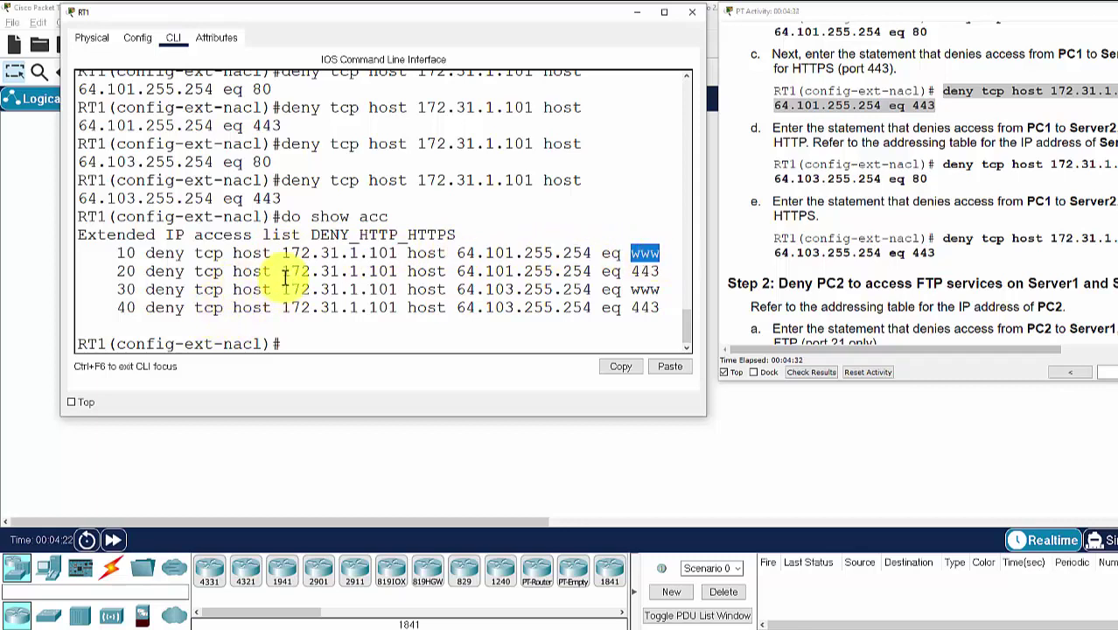
drag(284, 272, 397, 271)
drag(631, 271, 661, 271)
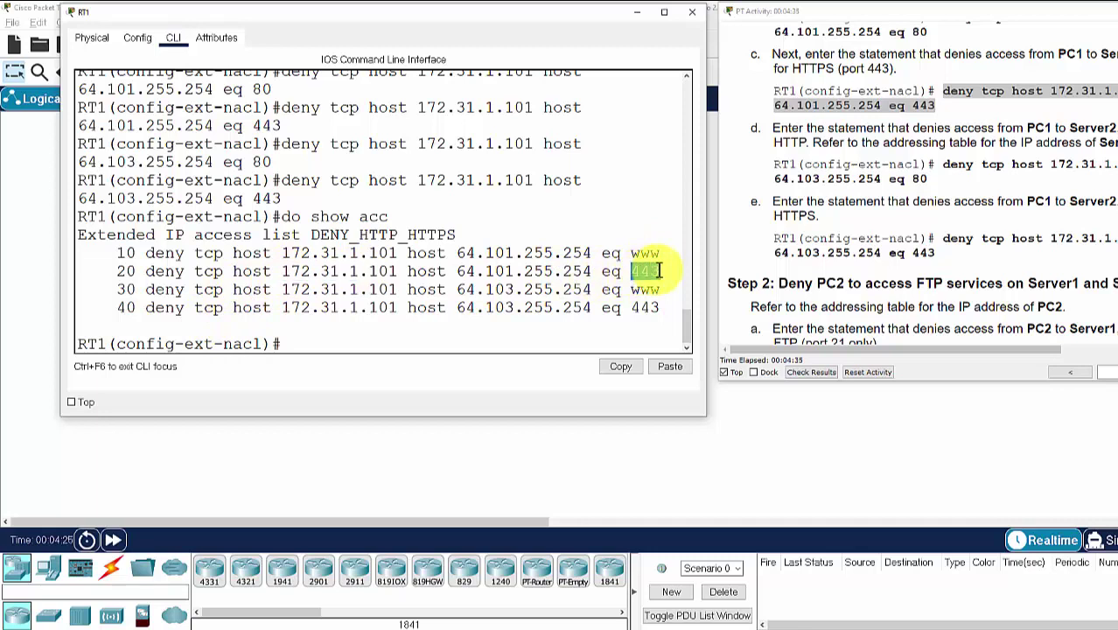
click(463, 294)
drag(463, 295, 673, 291)
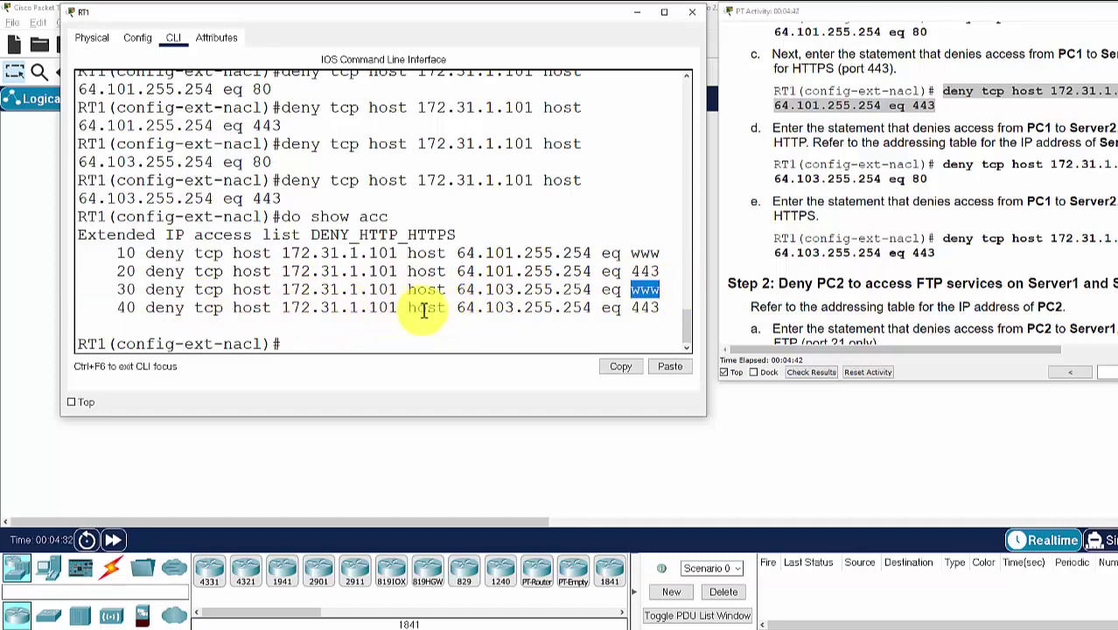
drag(452, 312, 659, 311)
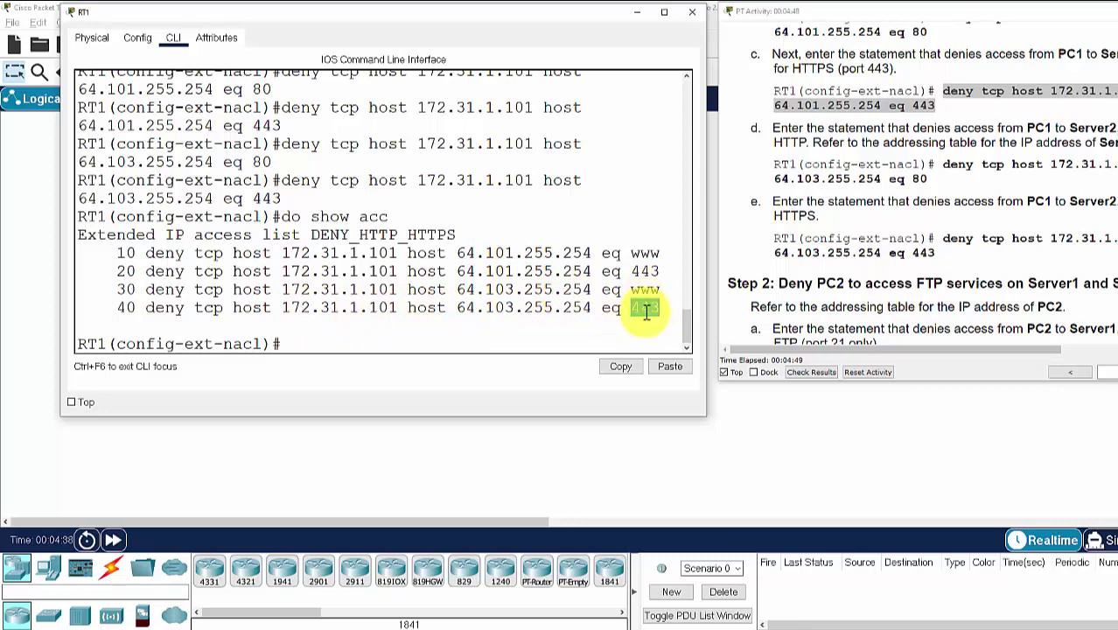
Step: Scroll the instructions past Step 3 to the 'Step 4: Permit all other IP traffic' heading
click(395, 344)
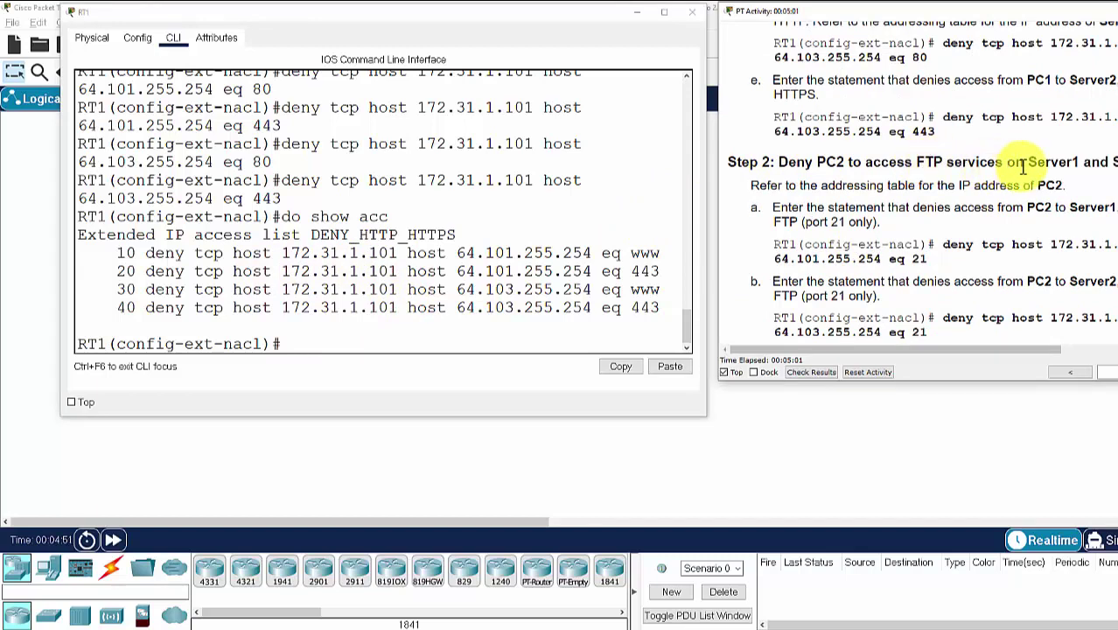
drag(955, 349, 968, 354)
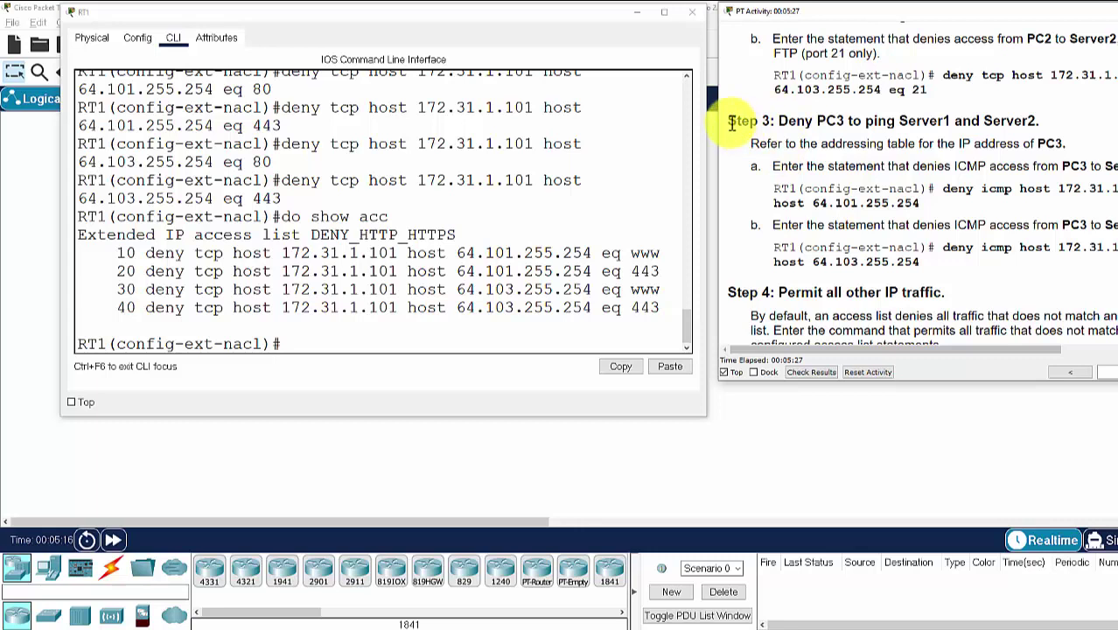
drag(731, 122, 775, 120)
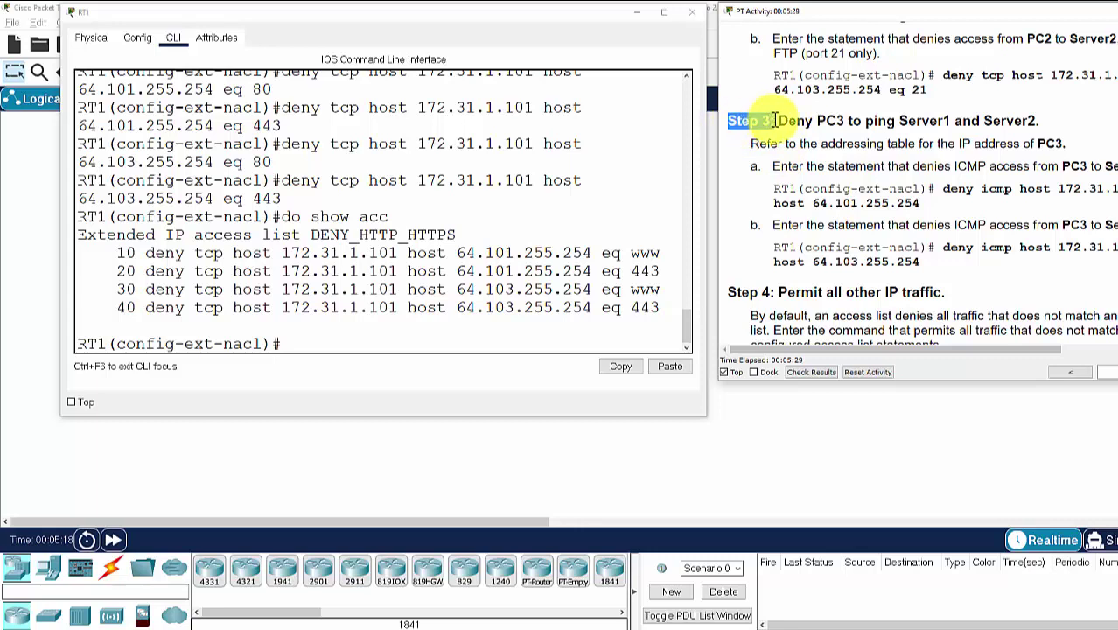
click(775, 120)
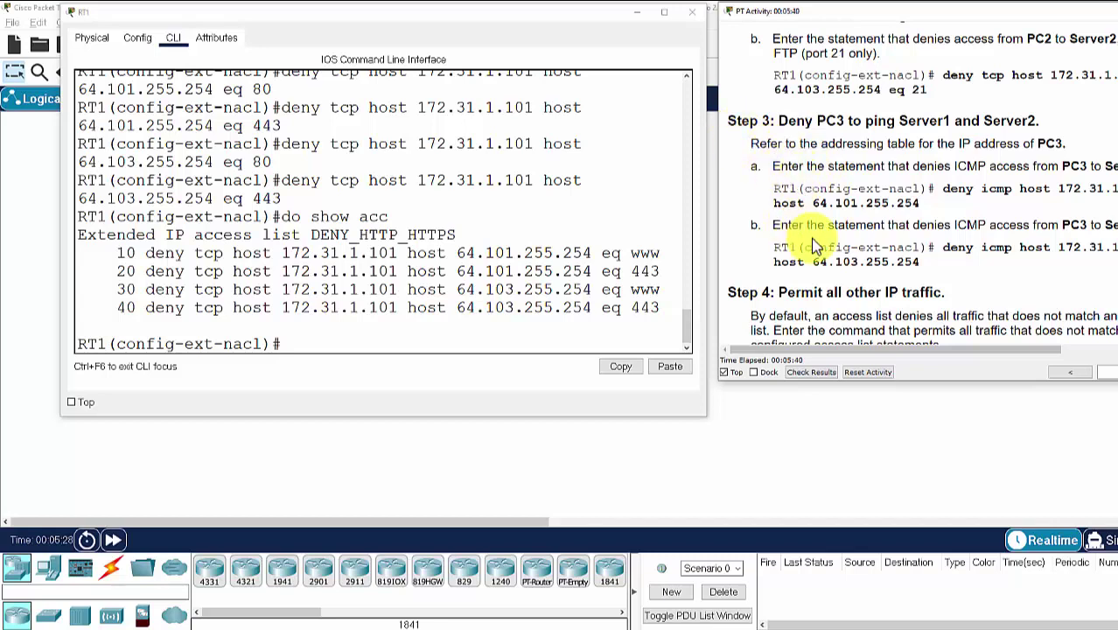
scroll(796, 232, down, 3)
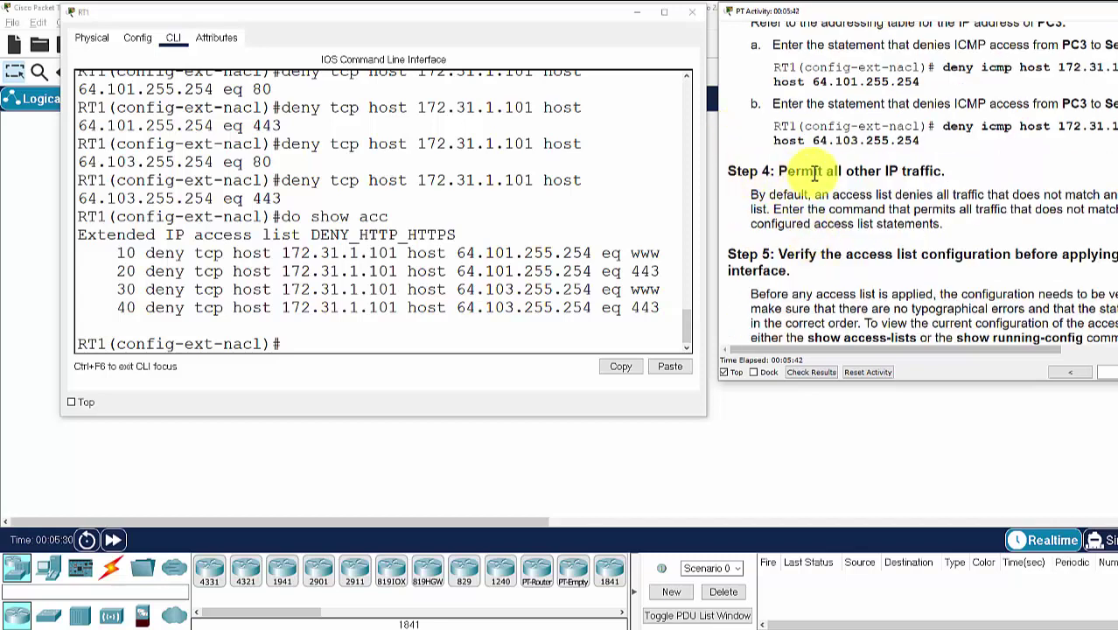
drag(836, 171, 942, 173)
click(864, 203)
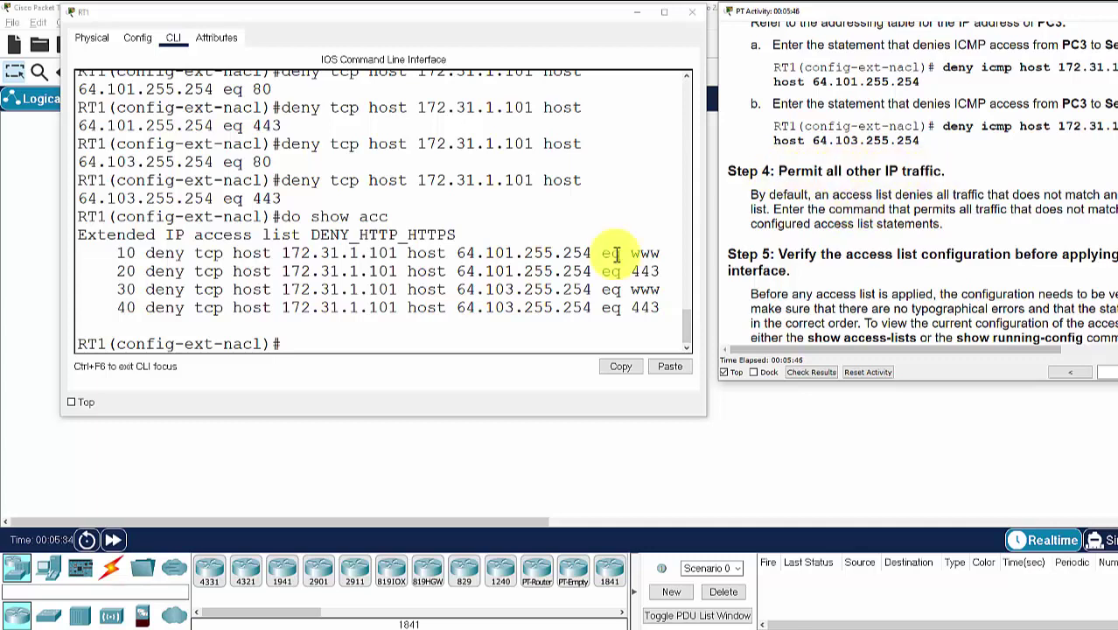
Step: Enter 'permit ip any any' at RT1's config-ext-nacl prompt
click(338, 338)
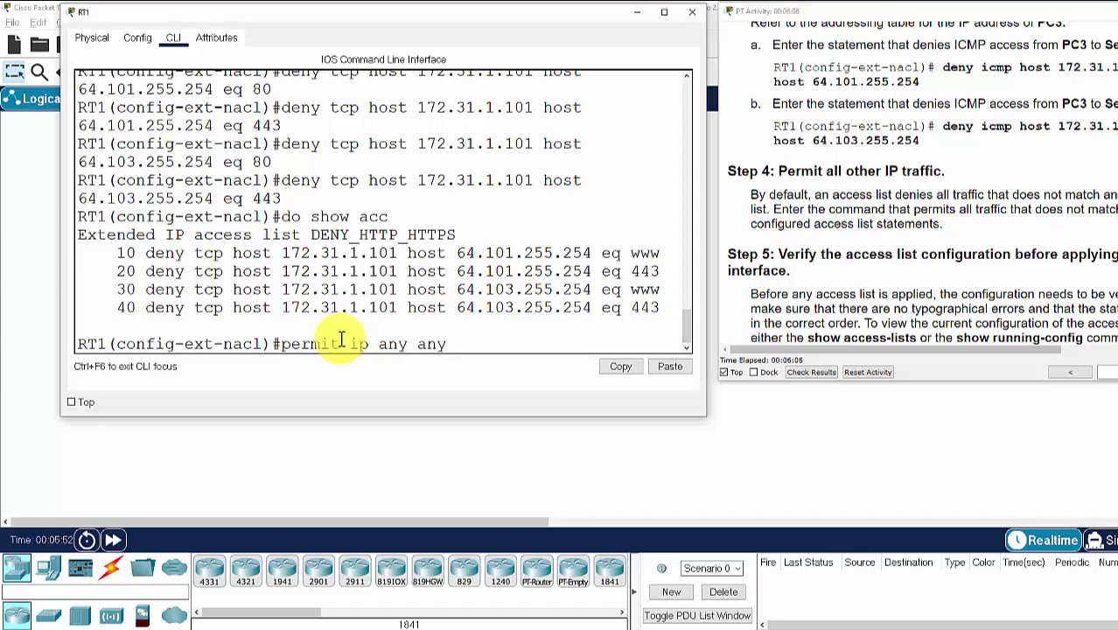
key(Return)
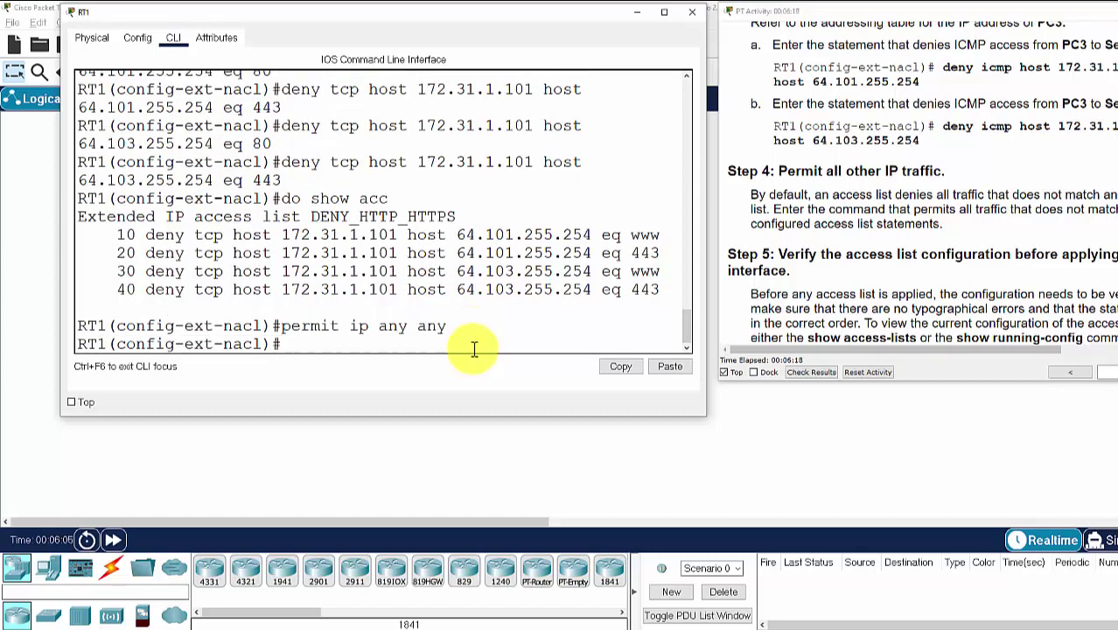
scroll(739, 225, down, 2)
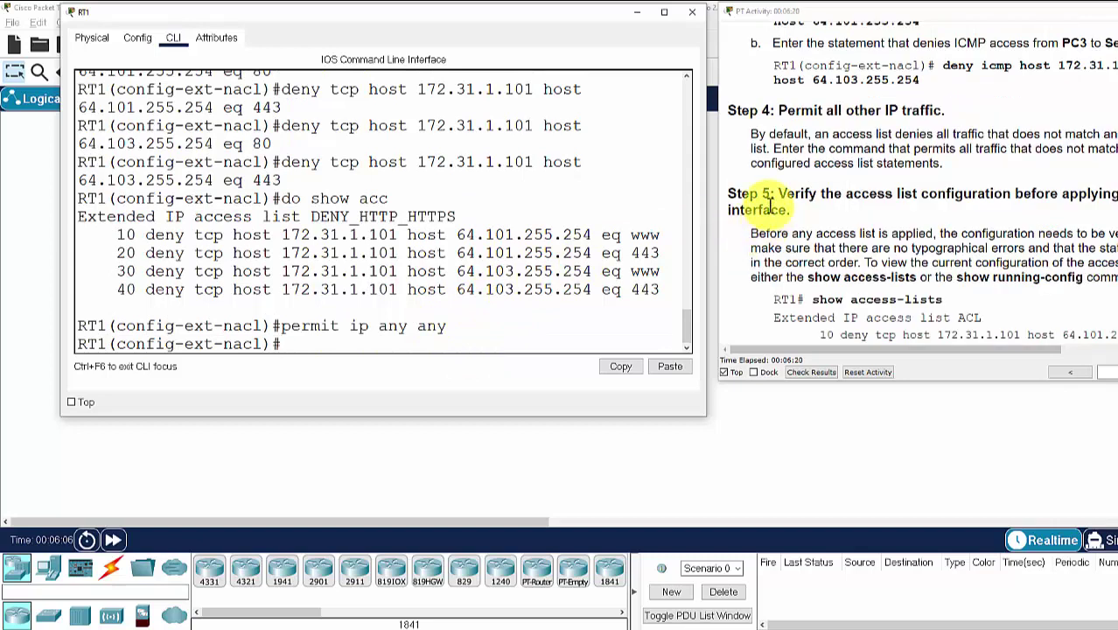
Step: Read the Step 5 verification and do show command, then scroll to Part 2 Step 1
drag(769, 194, 847, 219)
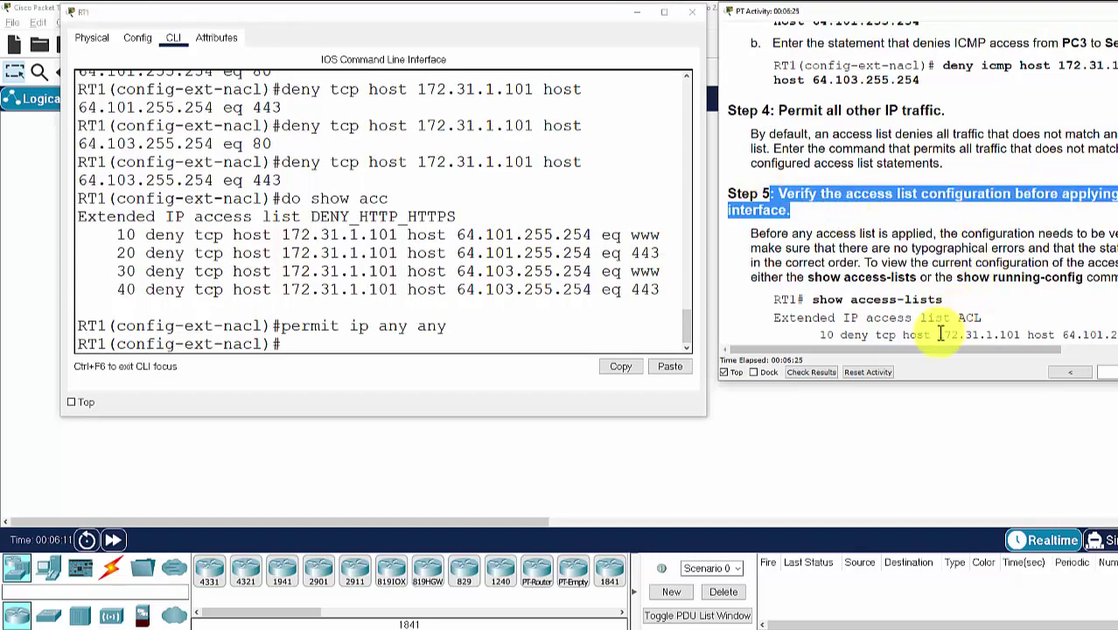
drag(943, 355, 849, 245)
click(849, 245)
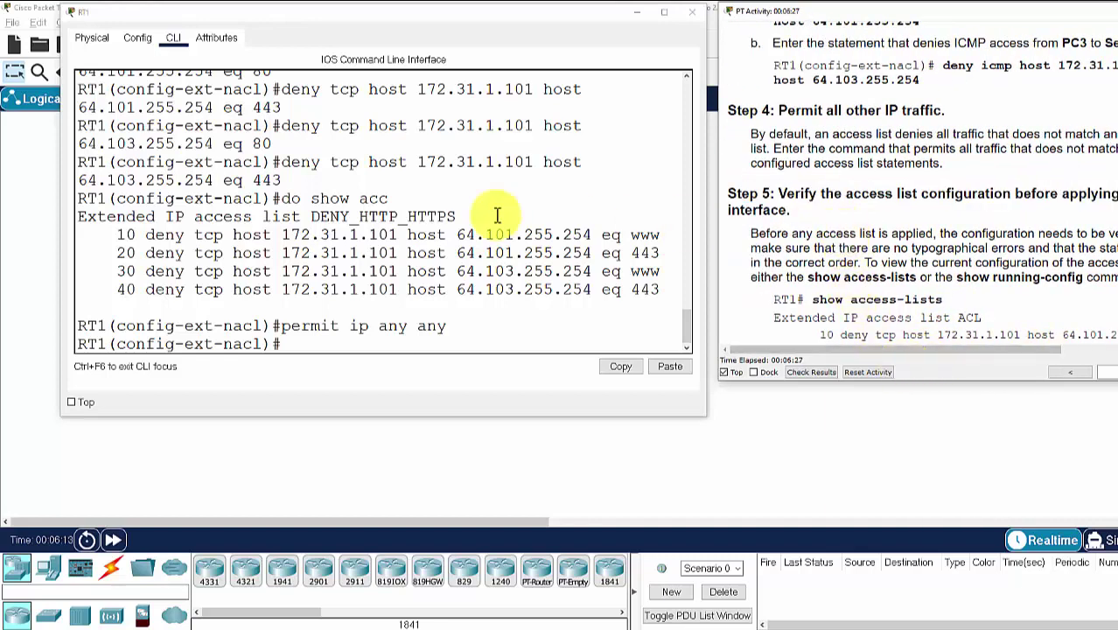
click(285, 200)
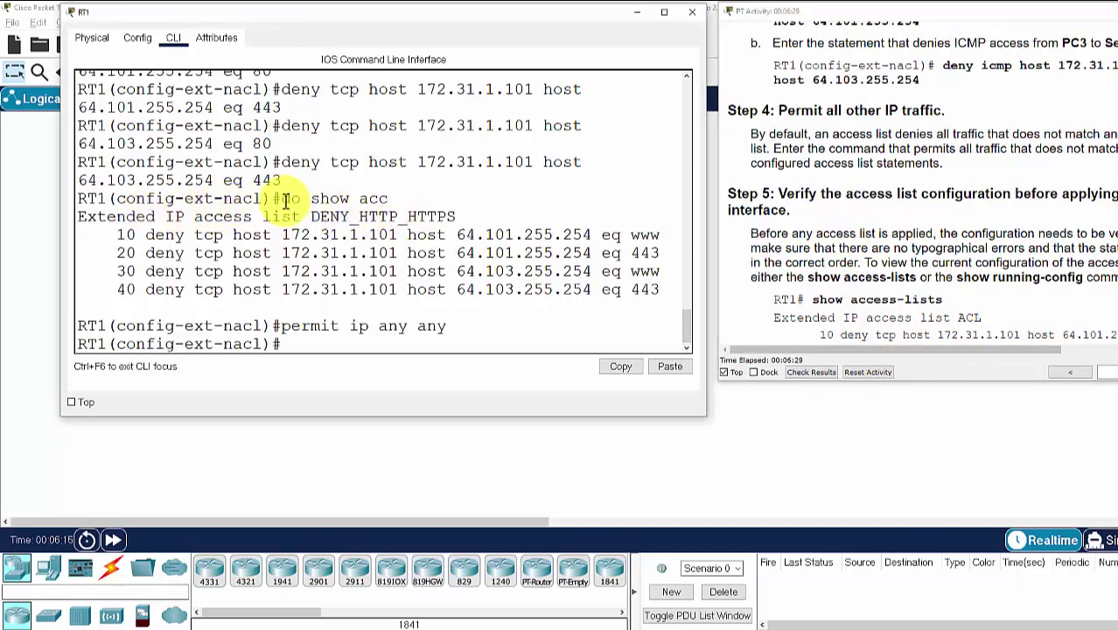
drag(285, 200, 375, 198)
click(433, 198)
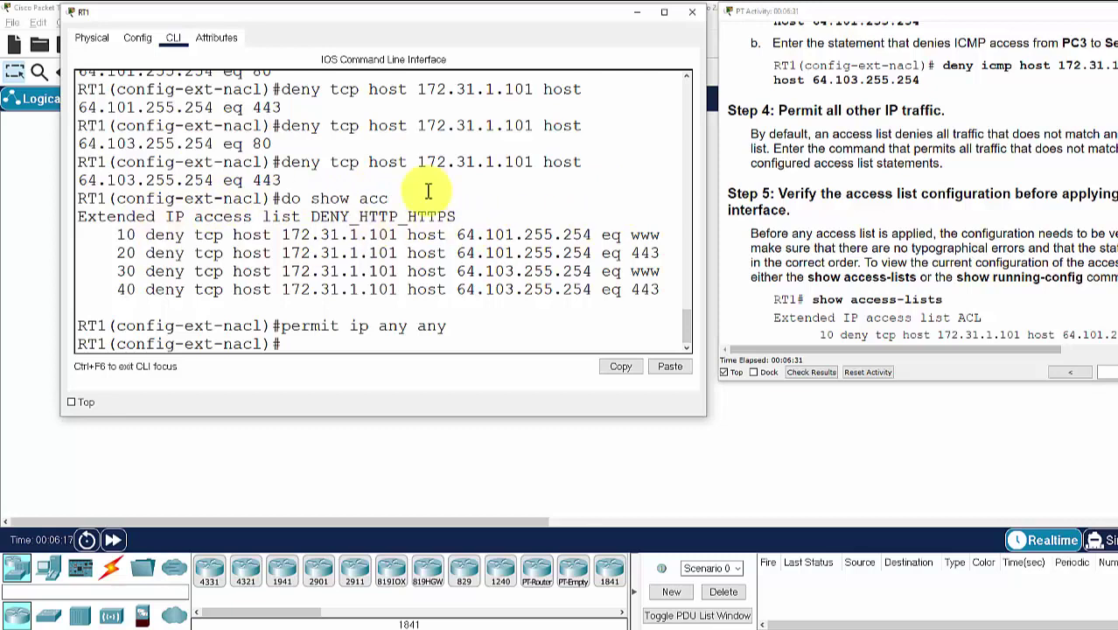
scroll(925, 255, down, 7)
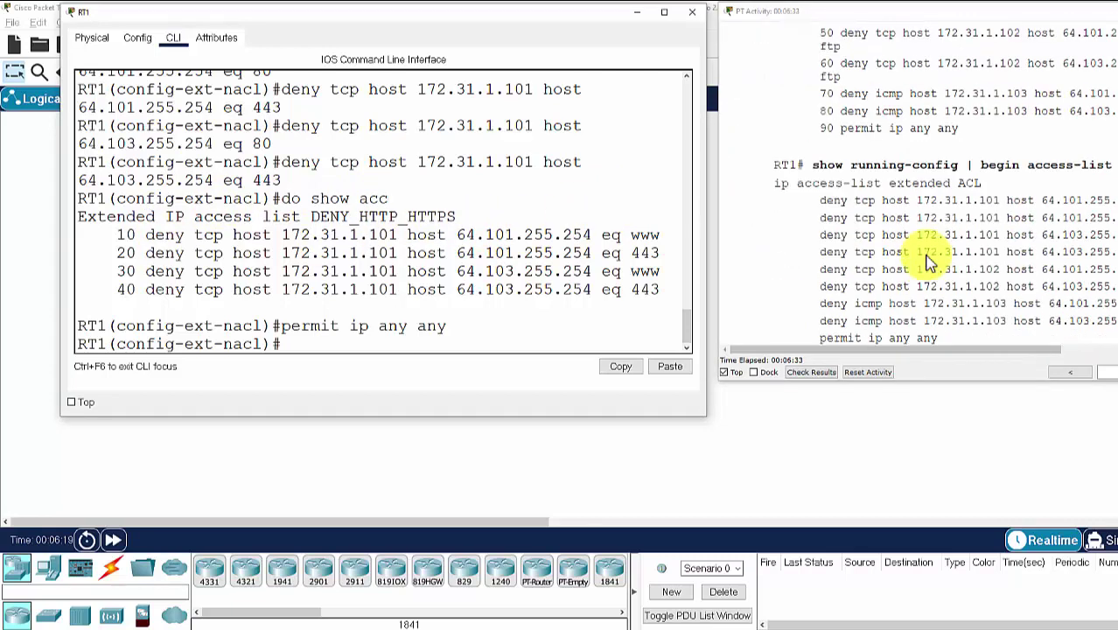
scroll(929, 260, down, 6)
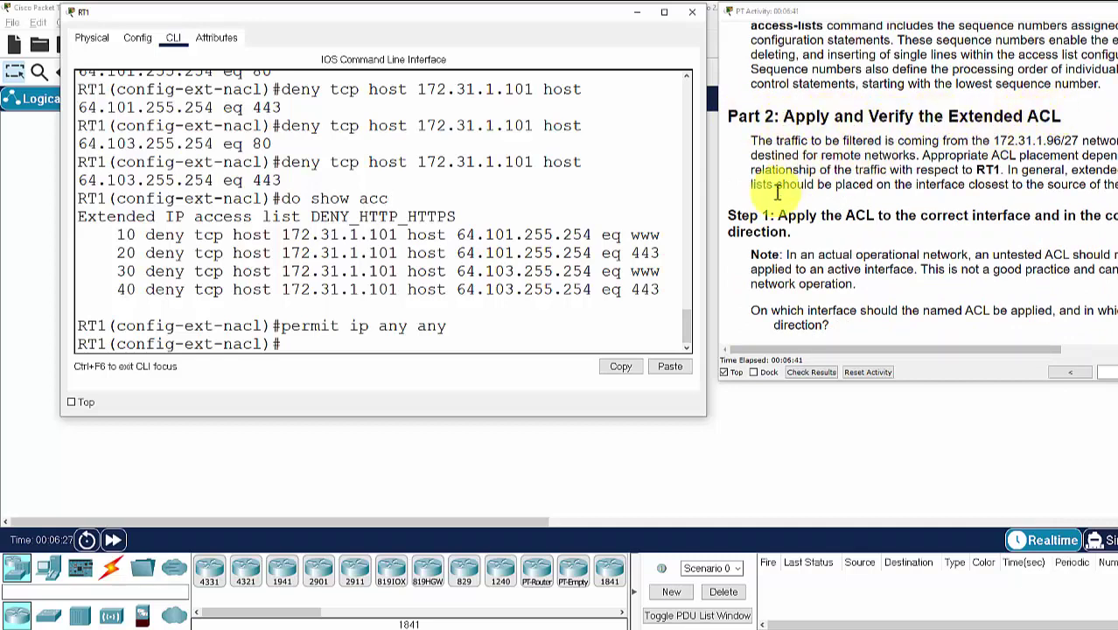
click(531, 443)
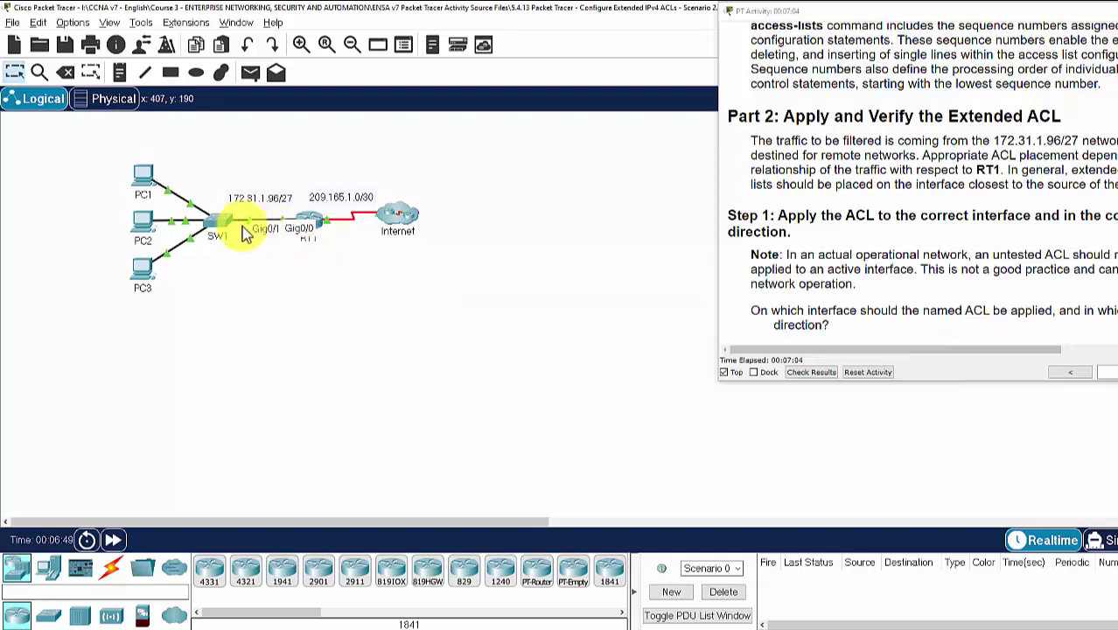
click(324, 224)
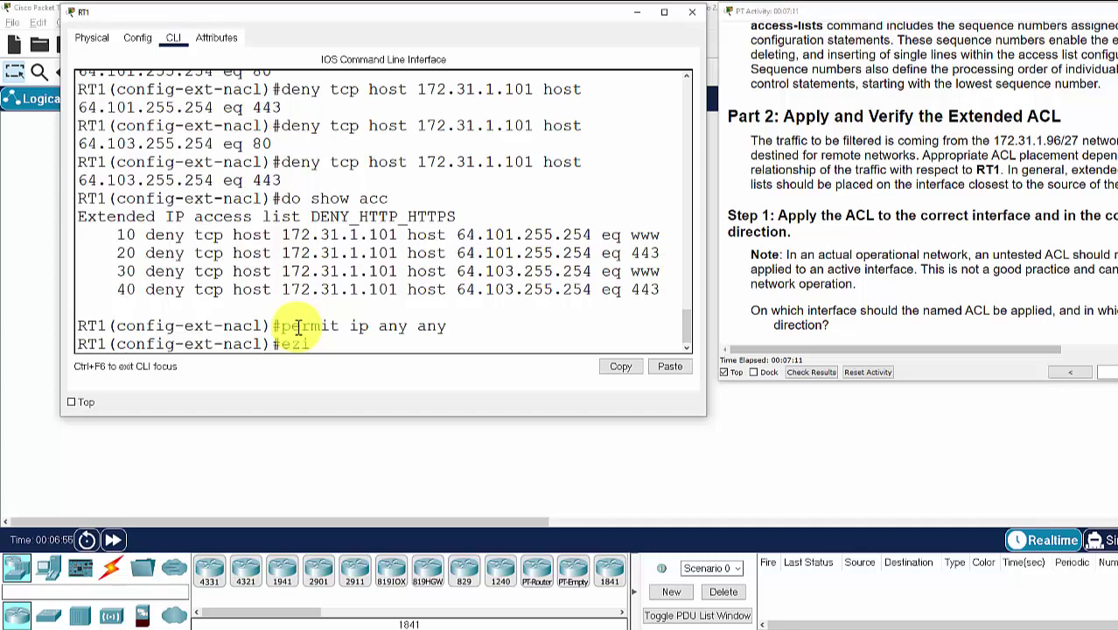
Step: Exit the ACL, enter int g0/0, and apply 'ip access-group DENY_HTTP_HTTPS in'
text(x)
key(Return)
key(Return)
key(Return)
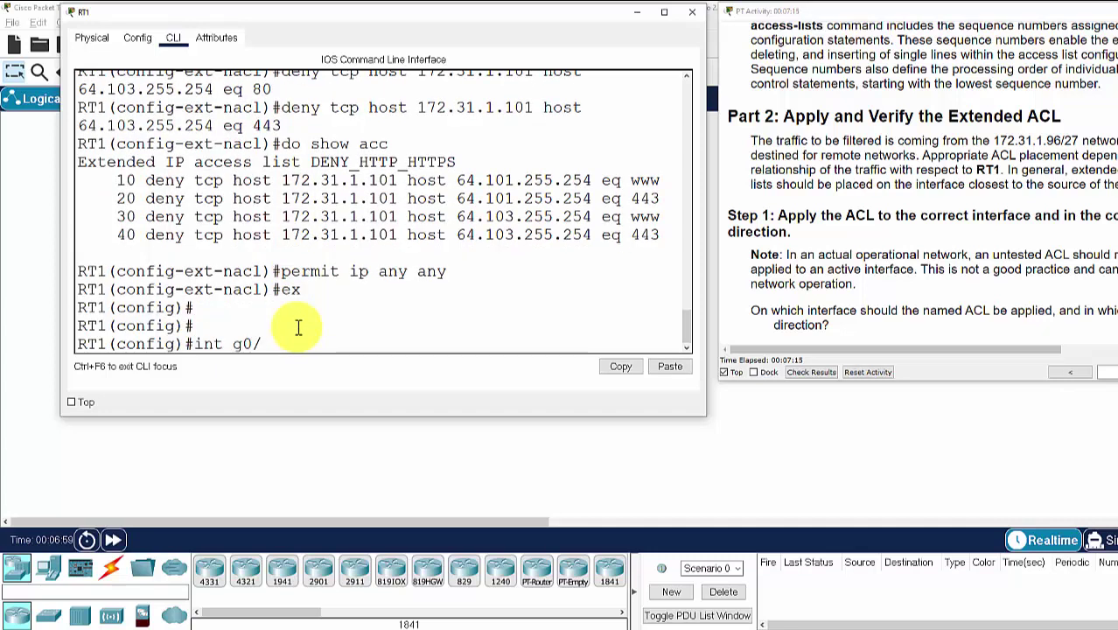
text(int g0/0)
key(Return)
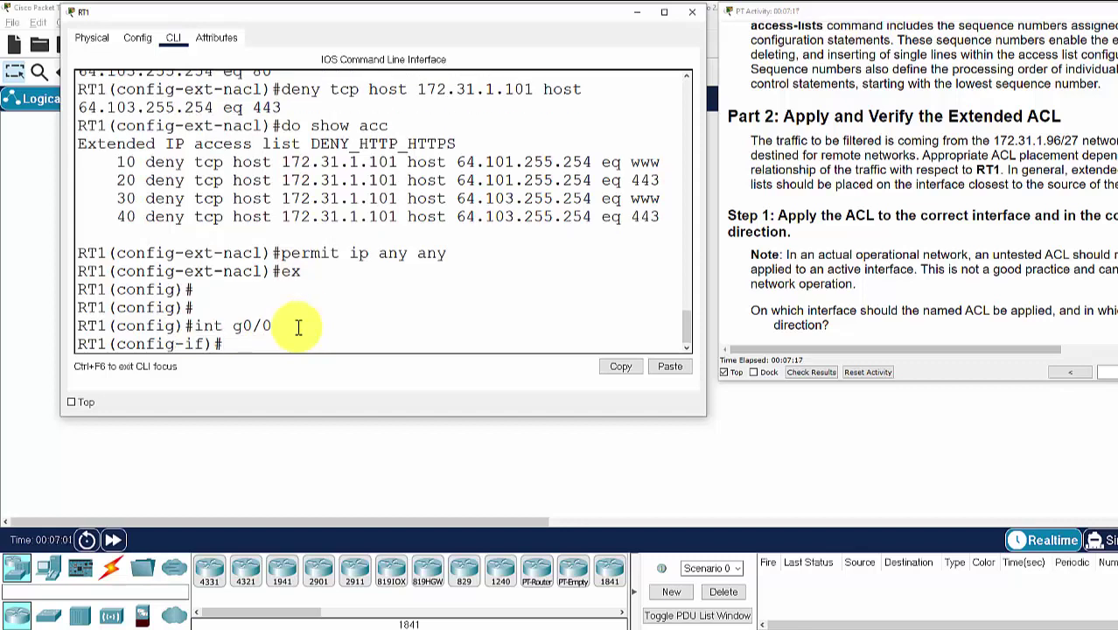
text(ip acc)
key(Tab)
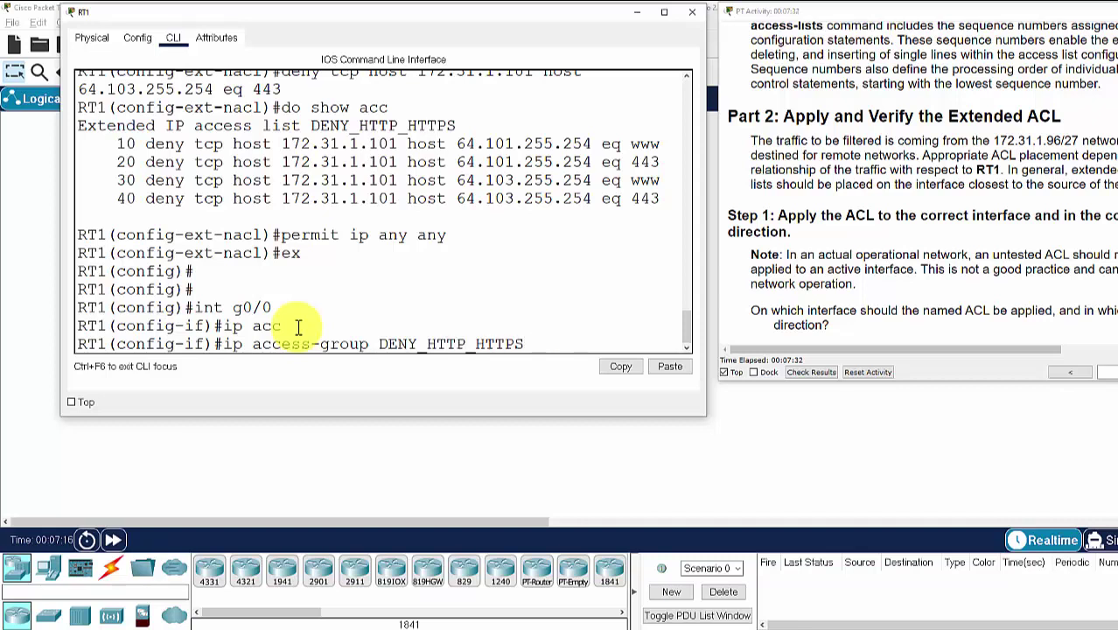
key(Return)
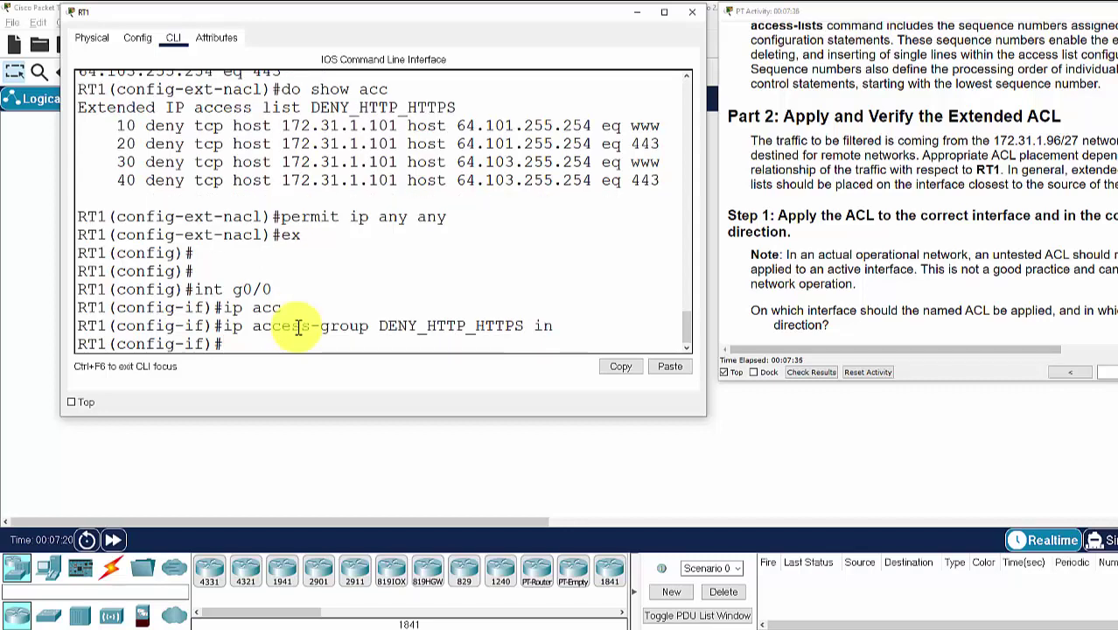
Step: Scroll through the verification steps, close the RT1 window, and select PC1–PC3
scroll(866, 254, down, 10)
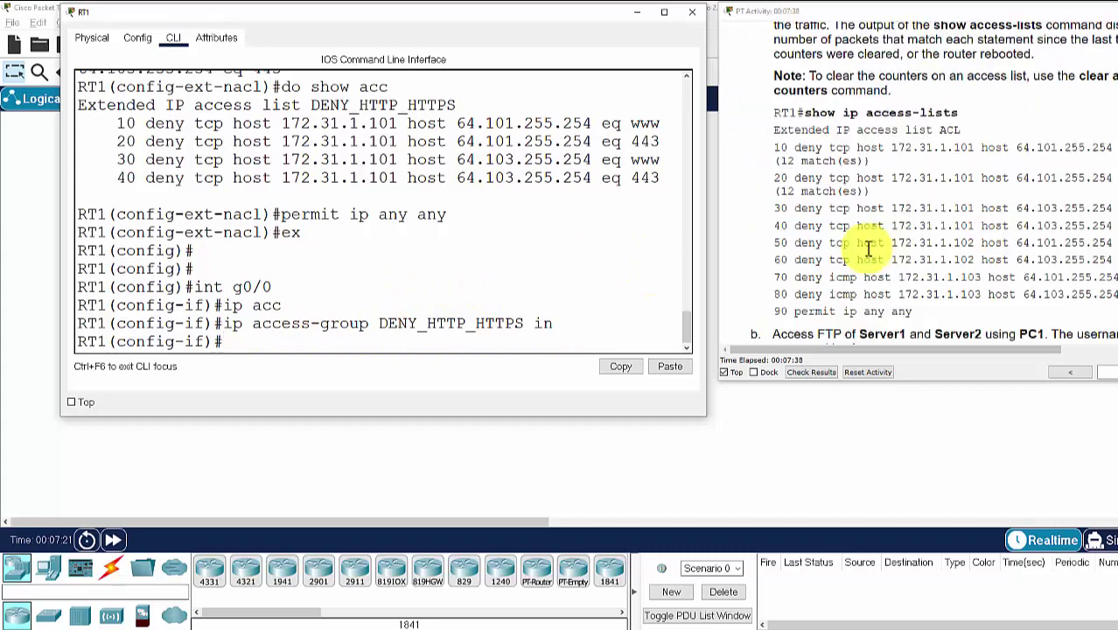
scroll(868, 248, down, 2)
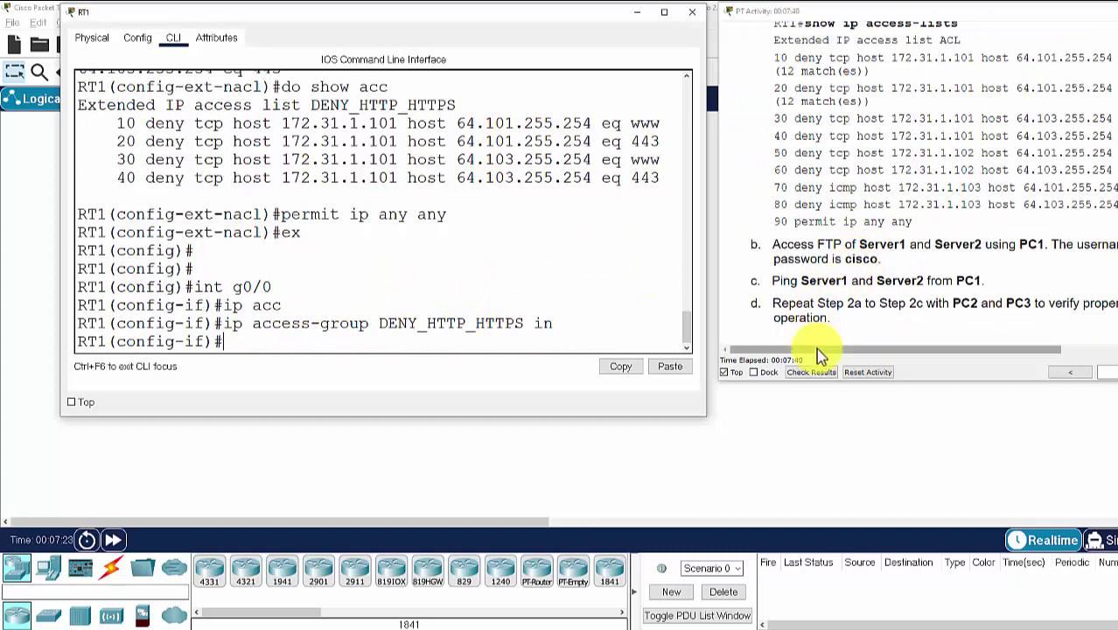
click(831, 284)
drag(840, 349, 481, 276)
scroll(896, 286, up, 3)
scroll(899, 288, down, 3)
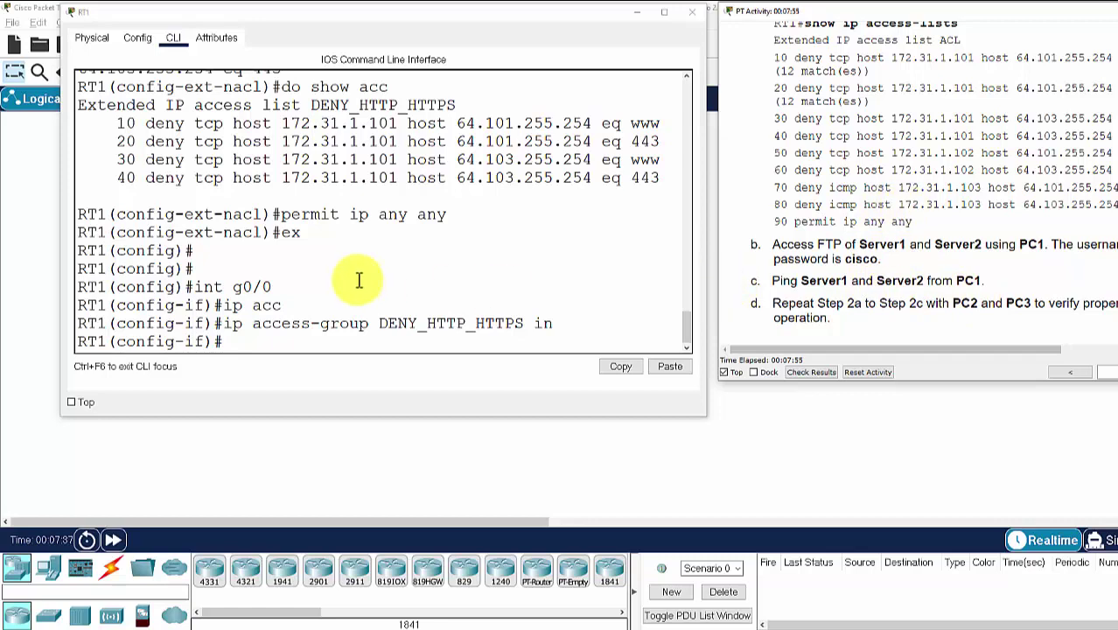
click(637, 11)
drag(109, 151, 214, 320)
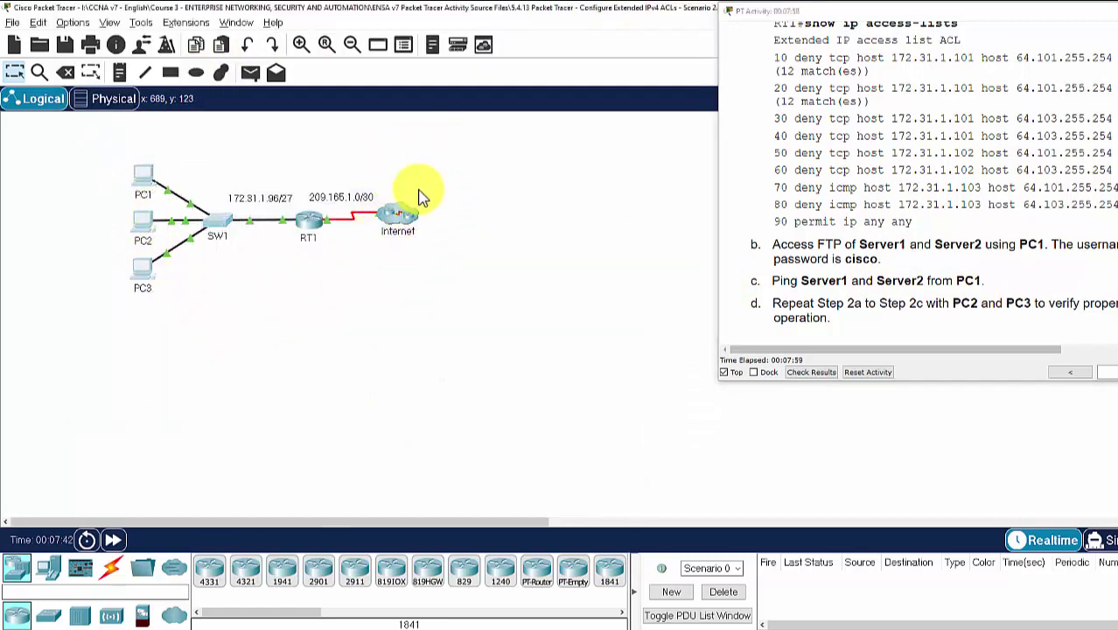